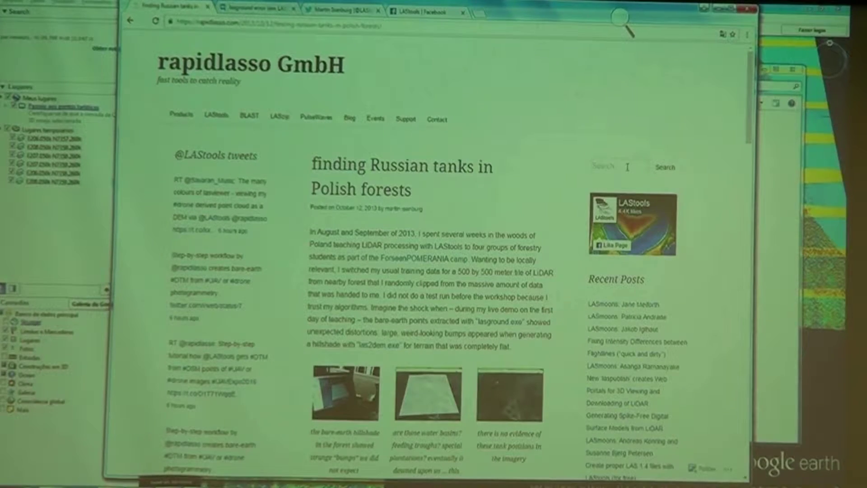
Step: Search the rapidlasso blog for 'buffers' and open the 'Use Buffers when Processing LiDAR in Tiles' post full-screen
click(627, 167)
text(buffers)
key(Return)
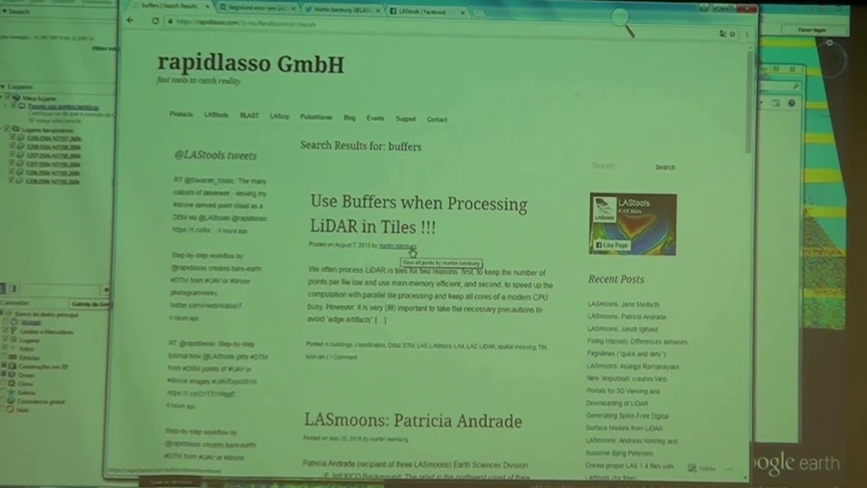
click(406, 201)
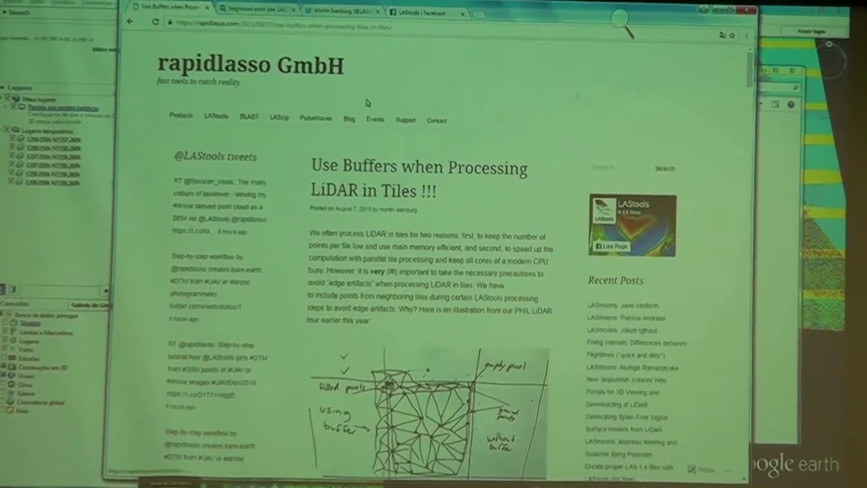
key(super+Up)
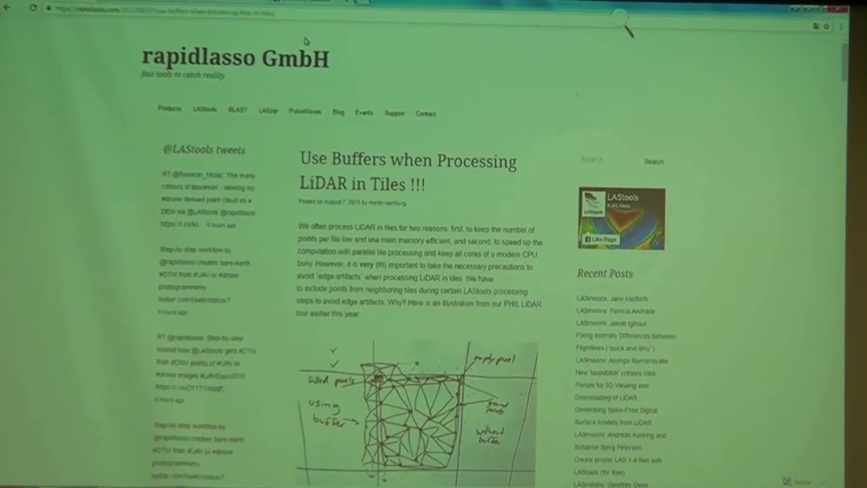
Step: Scroll through the buffers blog post, then show the THA (E:) drive's folders in File Explorer
scroll(420, 253, down, 3)
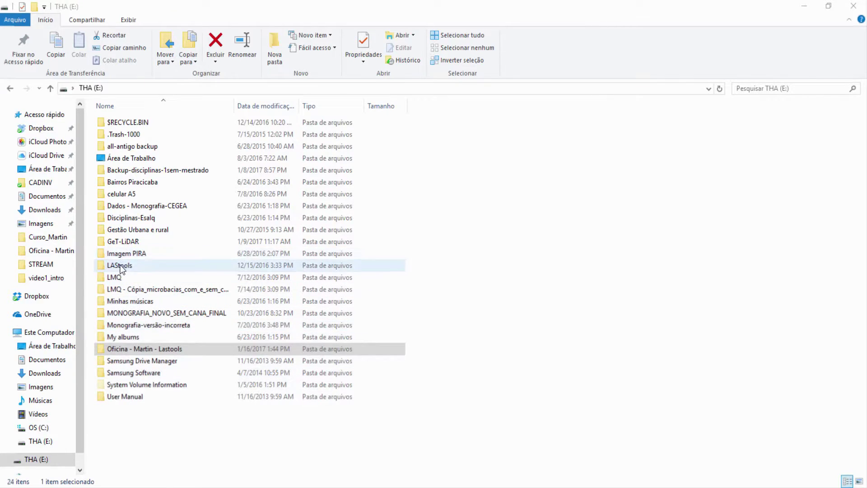
Step: Launch lastile.exe from the LAStools folder with its window maximized
double_click(121, 266)
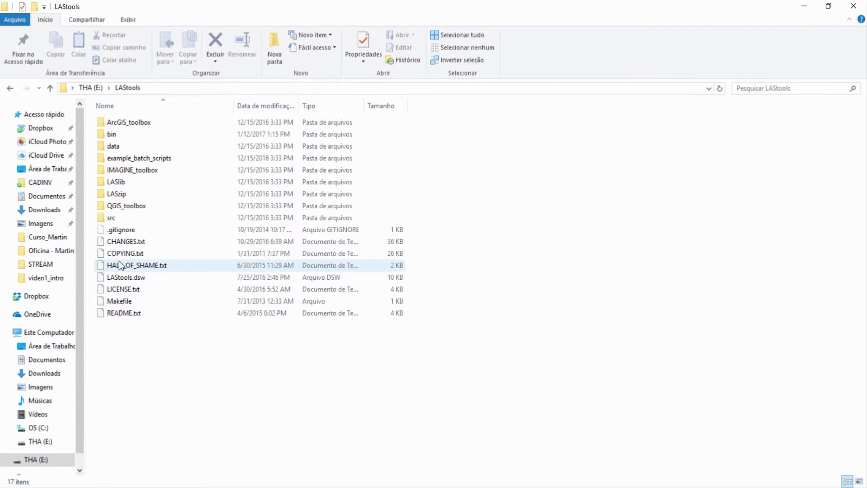
double_click(119, 302)
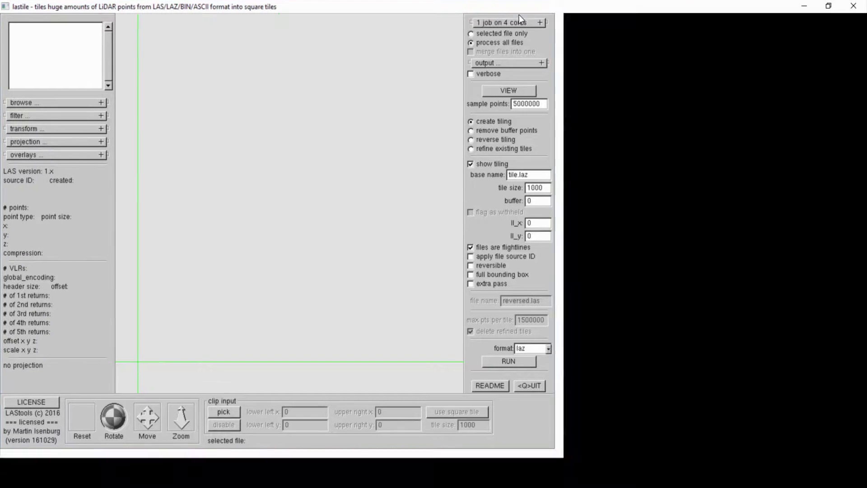
click(519, 14)
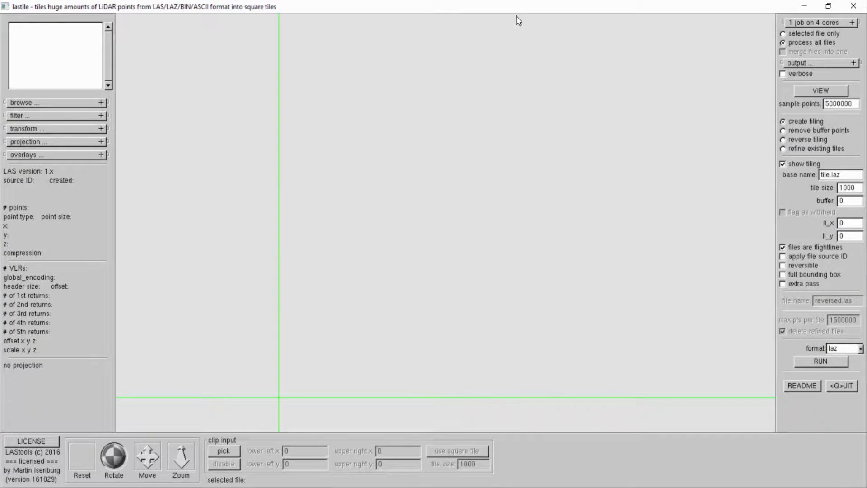
Step: Add the .laz files from the 2013\1_raw folder as lastile input
click(101, 103)
double_click(26, 143)
double_click(26, 137)
click(27, 136)
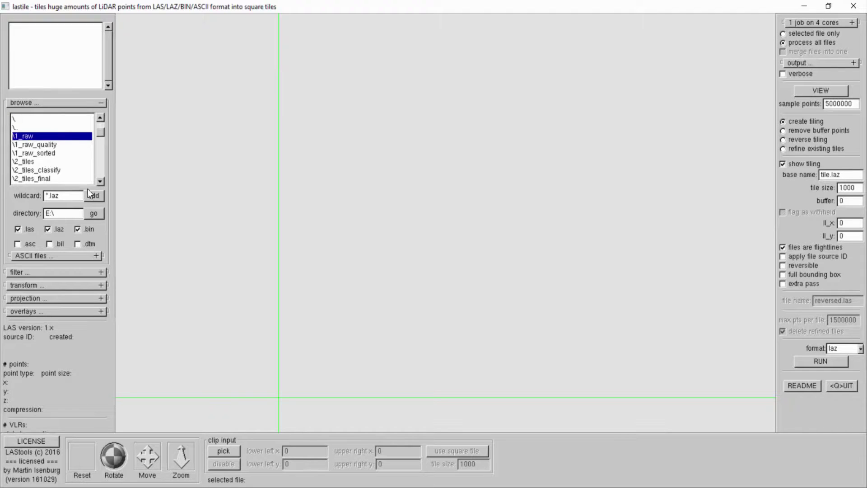
double_click(34, 144)
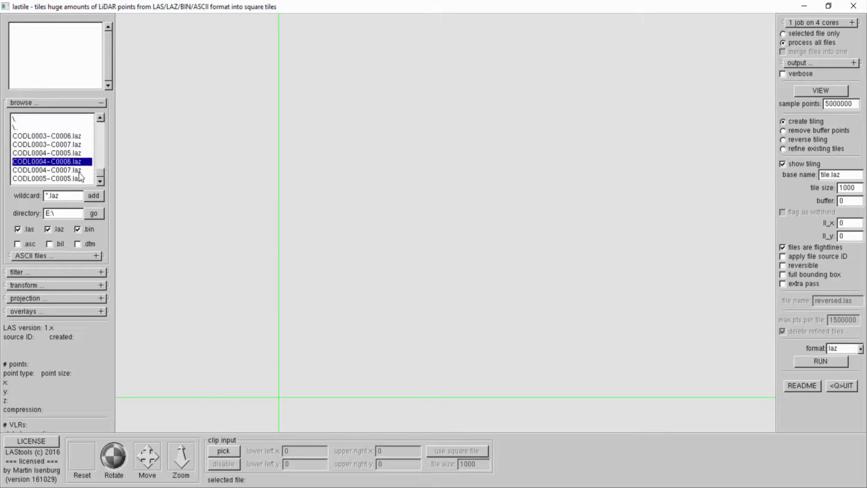
click(92, 195)
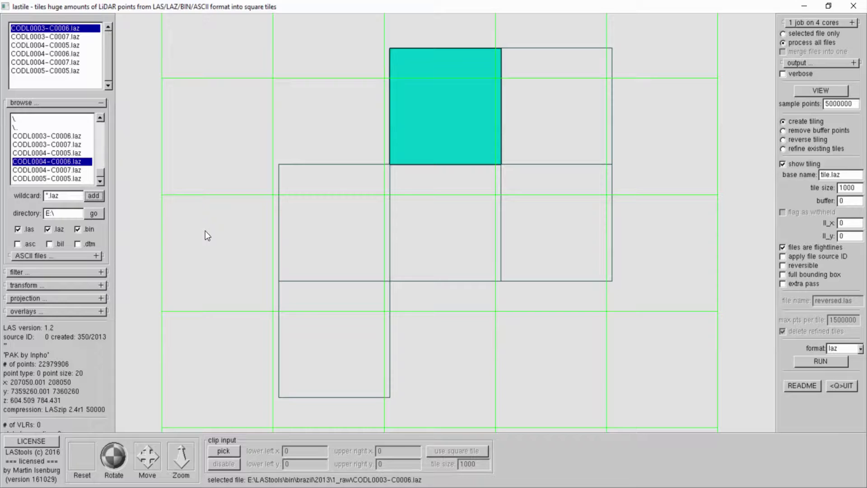
Step: Set the lastile tile size to 500 and the buffer to 25
drag(844, 188, 831, 192)
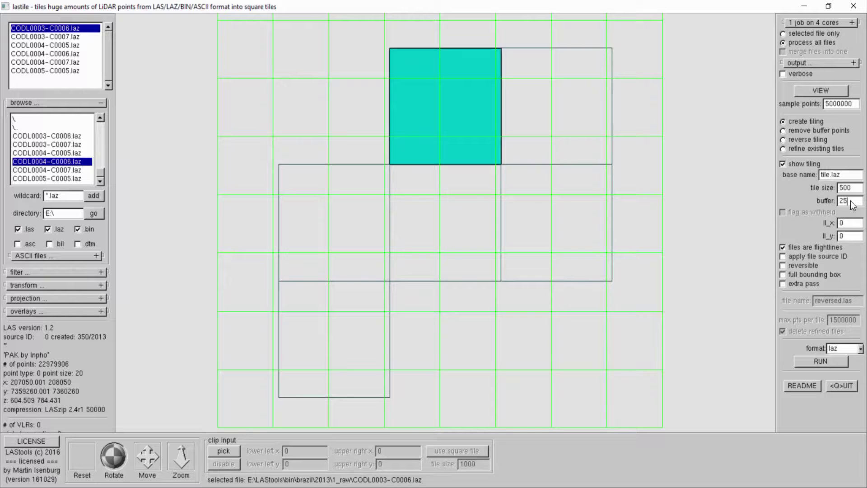
key(Return)
click(858, 188)
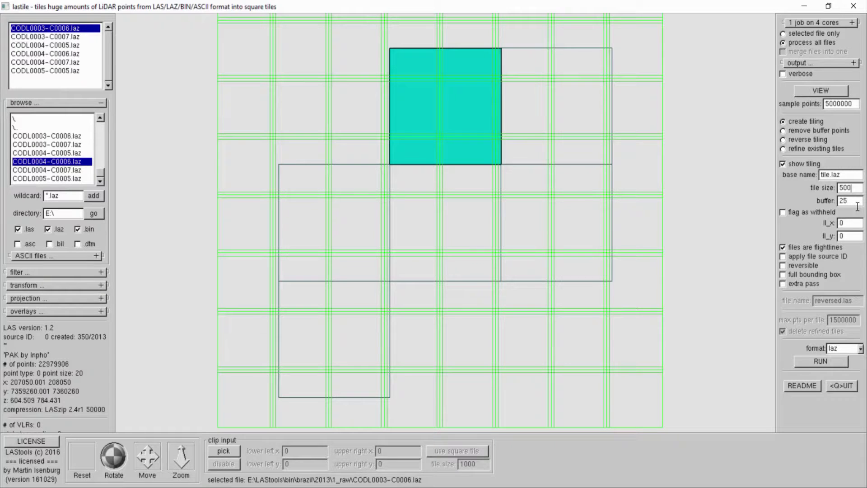
Step: Stop treating inputs as flightlines and use the parent directory as lastile's output folder
click(783, 248)
click(853, 63)
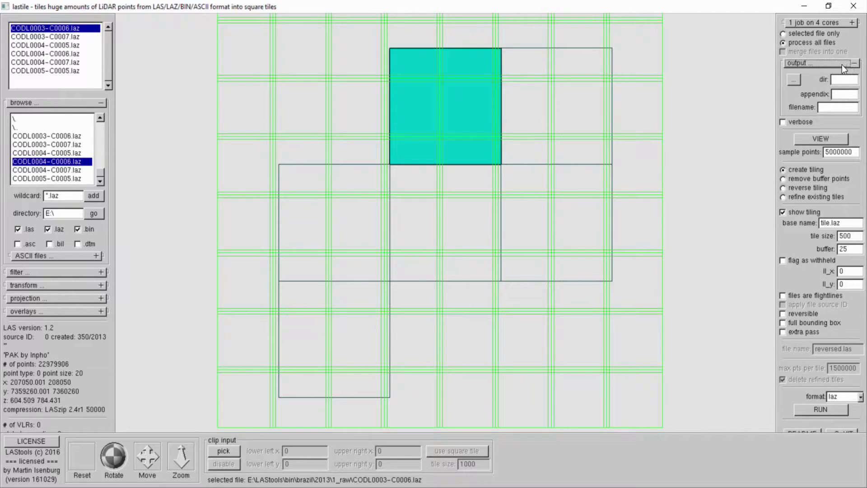
click(794, 80)
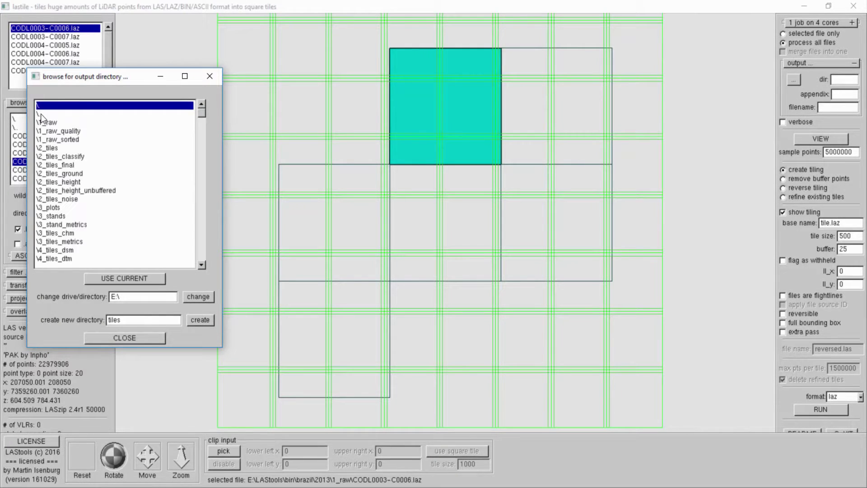
double_click(41, 114)
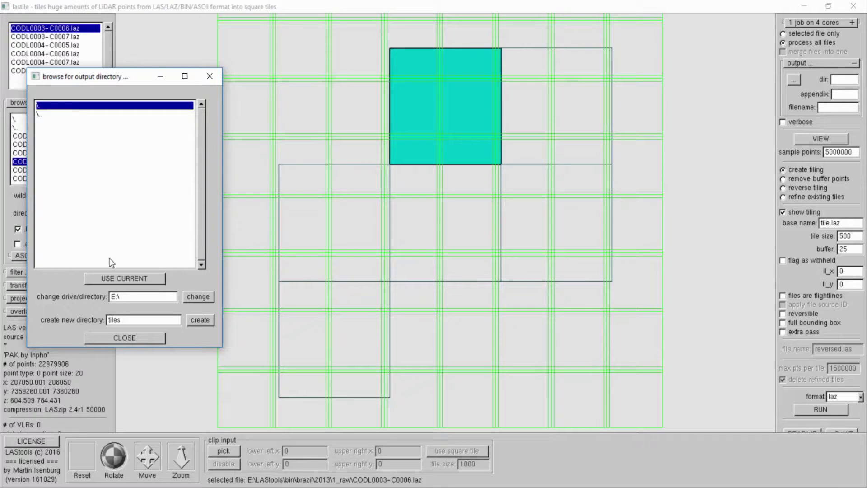
click(119, 281)
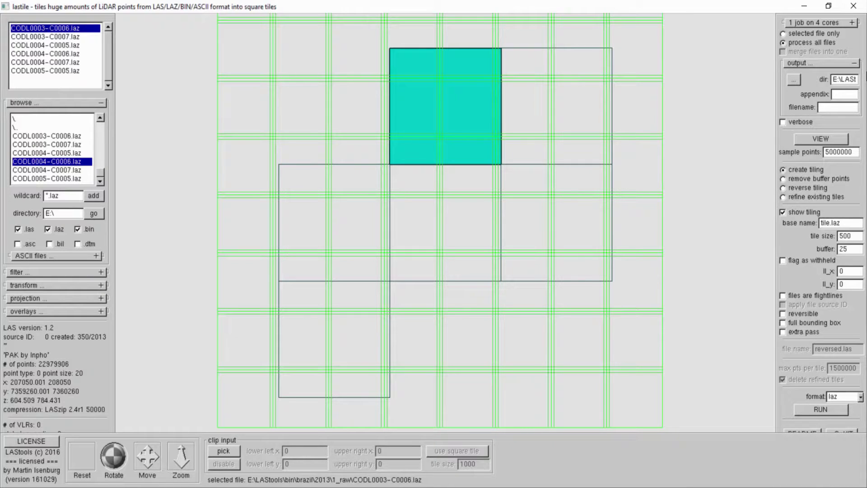
Step: Give the output tiles the base name wkswm.laz
click(828, 223)
text(wk)
text(s)
text(w)
text(wm)
click(99, 298)
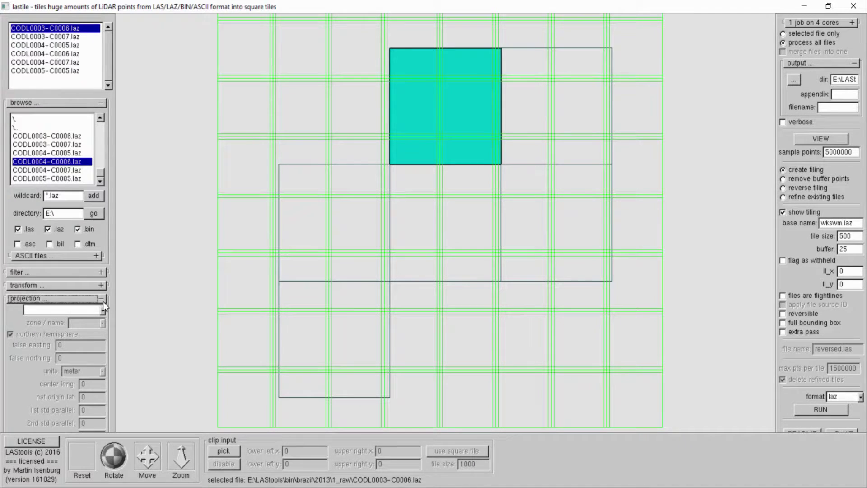
Step: Switch lastile's projection to EPSG code with NZGD2000 as the zone name
click(103, 309)
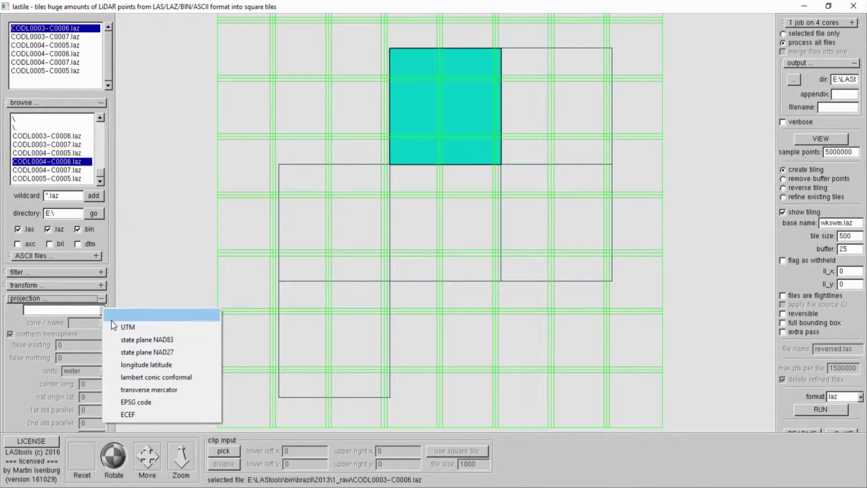
click(118, 326)
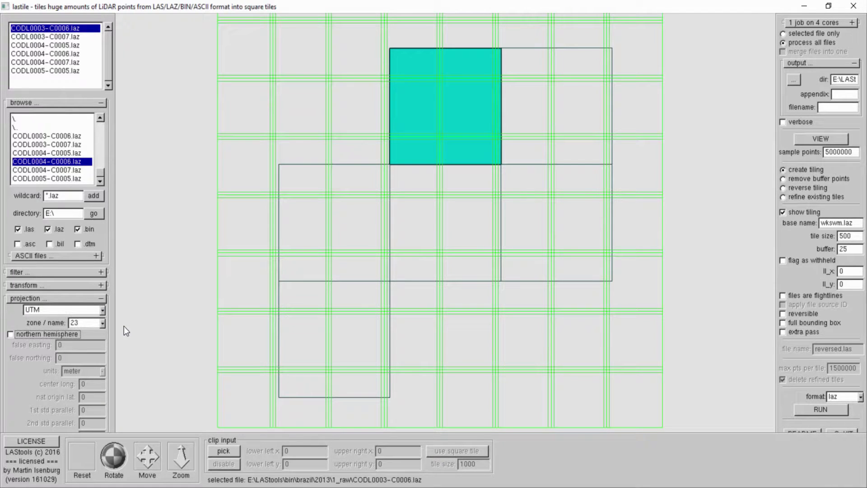
click(101, 103)
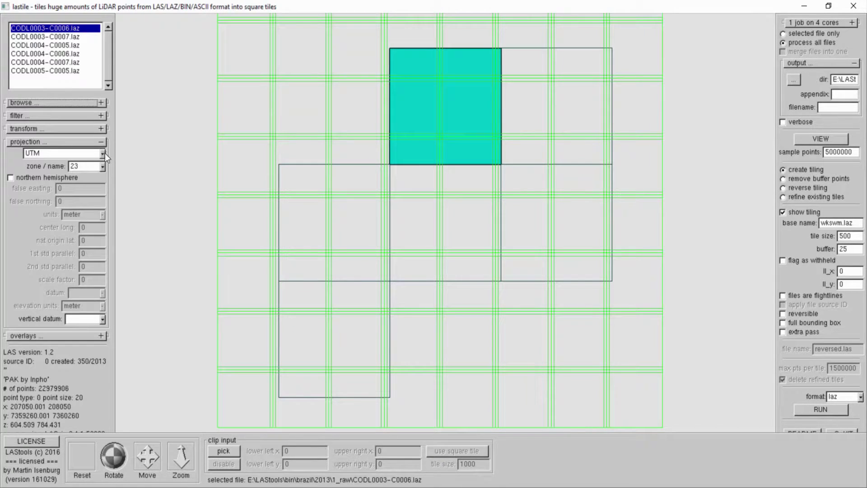
click(103, 155)
key(Escape)
scroll(102, 154, down, 5)
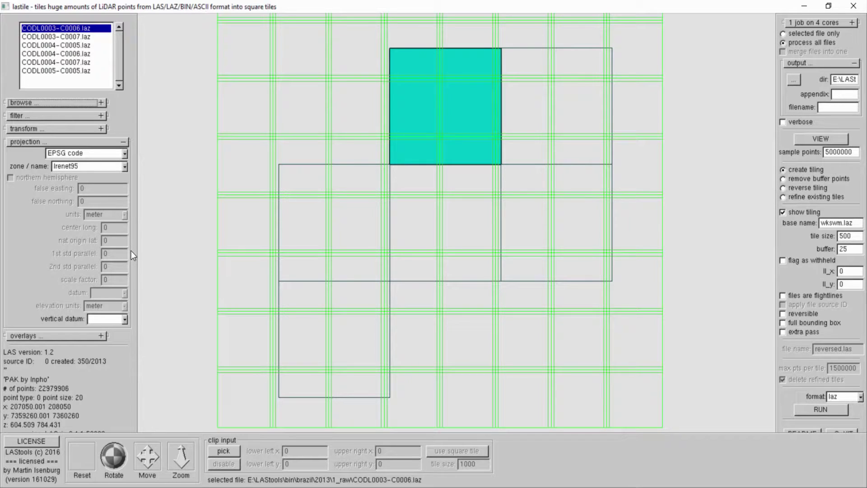
click(125, 166)
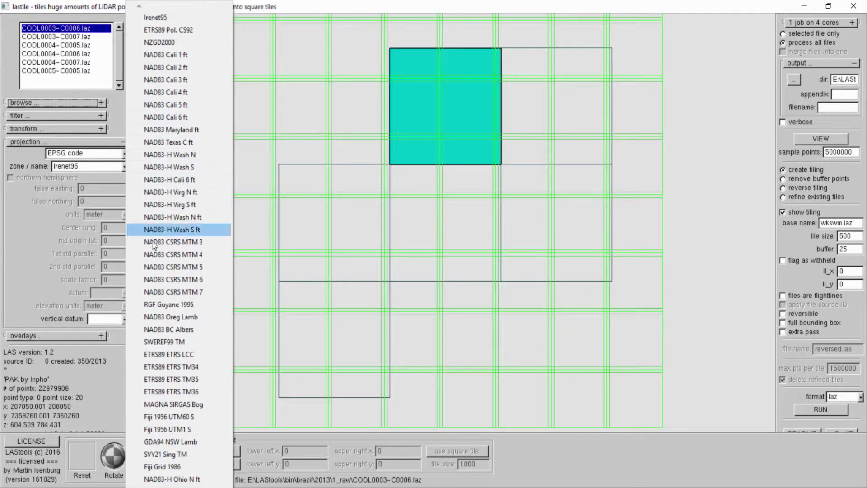
click(178, 42)
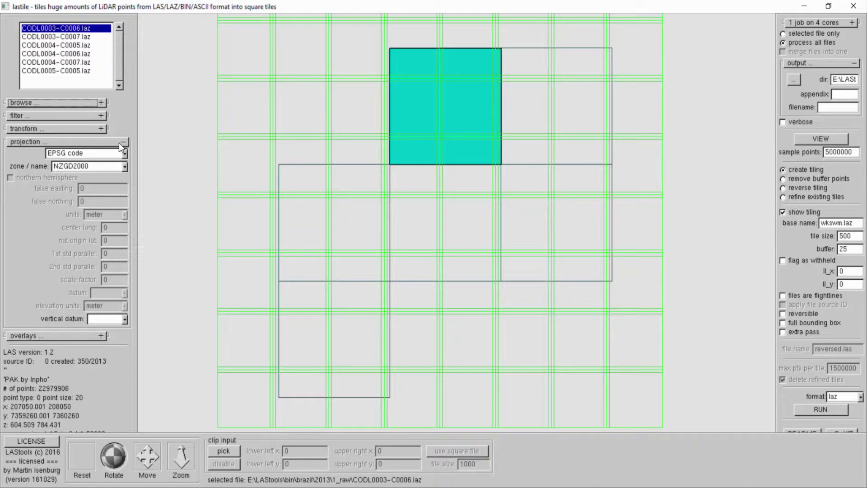
Step: Review the lastile RUN command, its input file list and the output name part
click(854, 63)
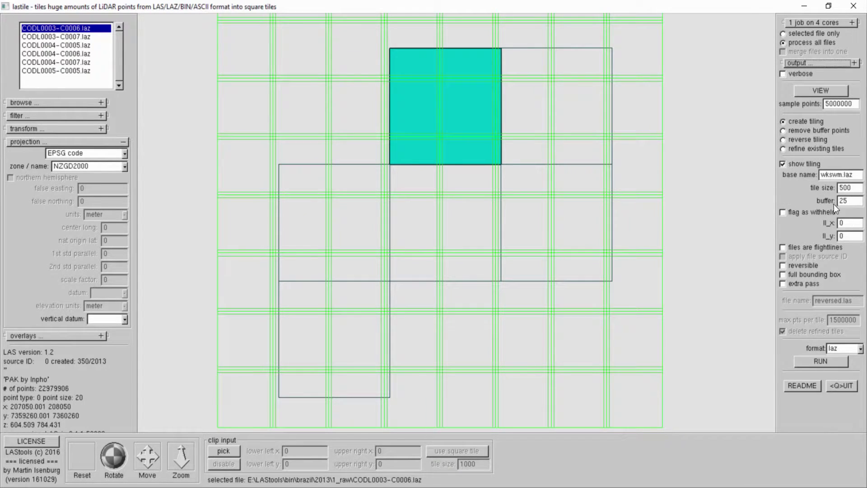
click(819, 364)
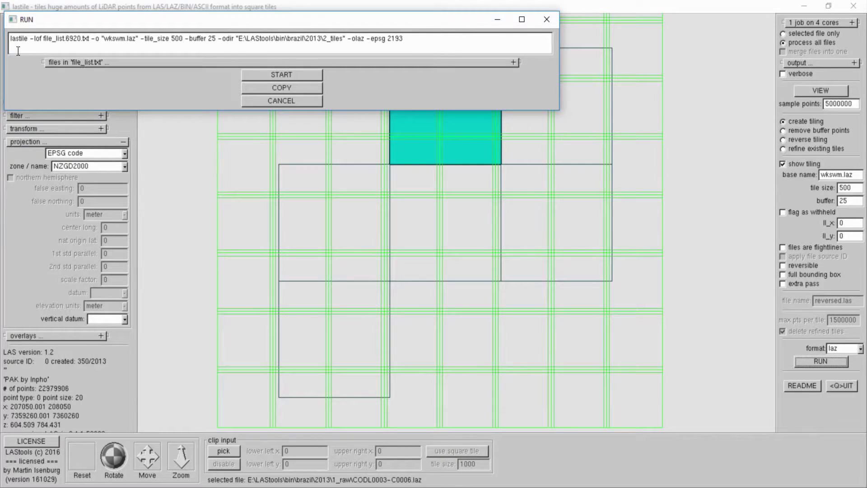
click(67, 62)
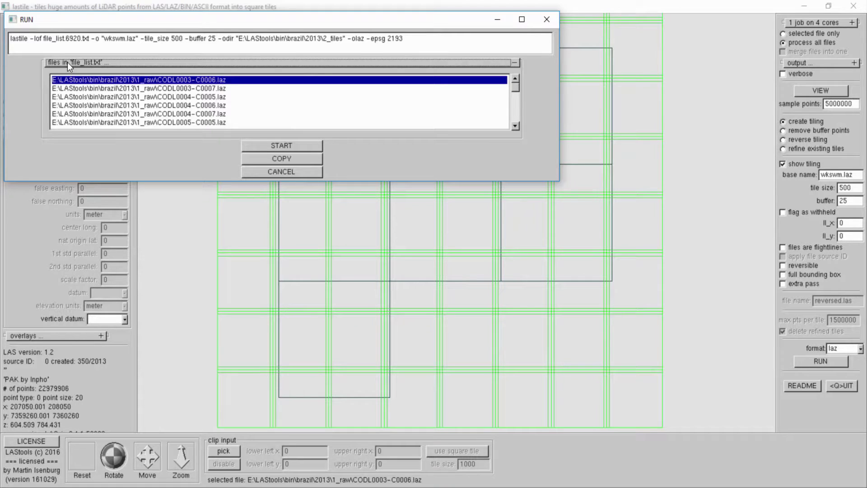
click(67, 63)
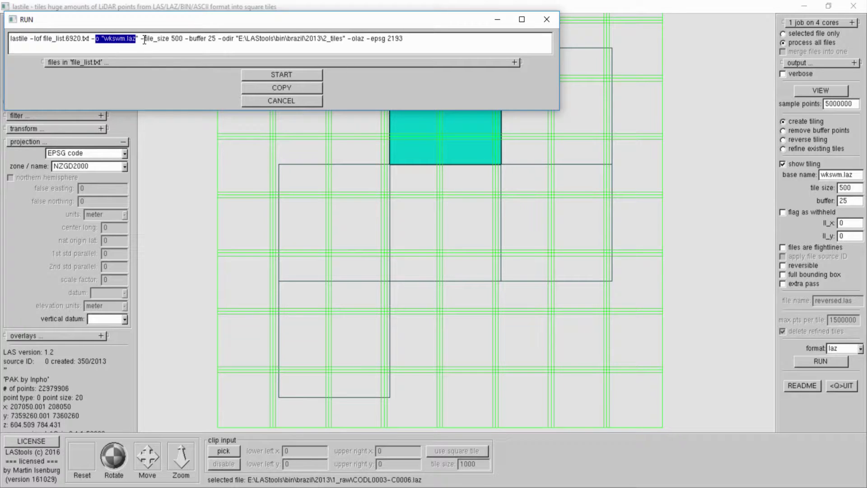
drag(141, 39, 217, 42)
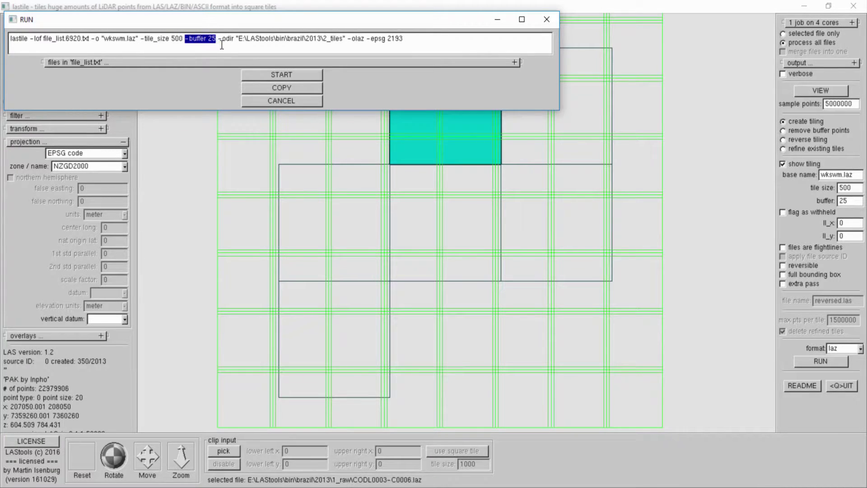
click(414, 41)
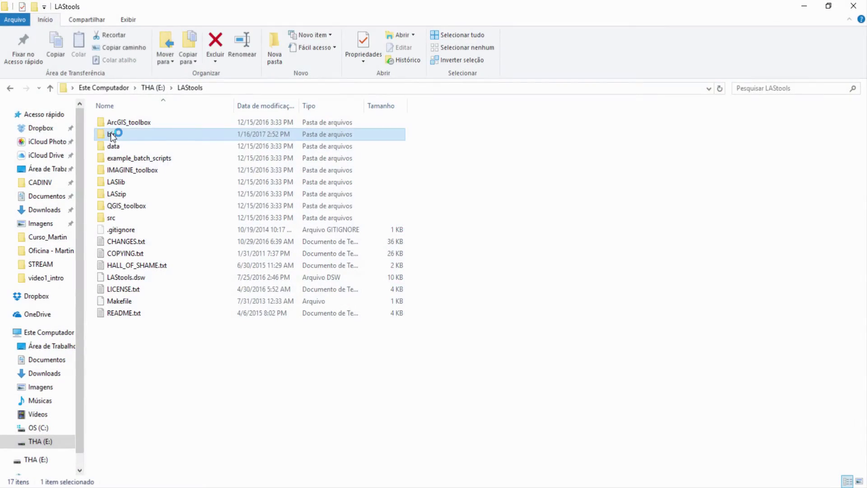
Step: Open the LAStools bin folder and scroll down to lasnoise.exe
double_click(110, 132)
scroll(140, 348, down, 12)
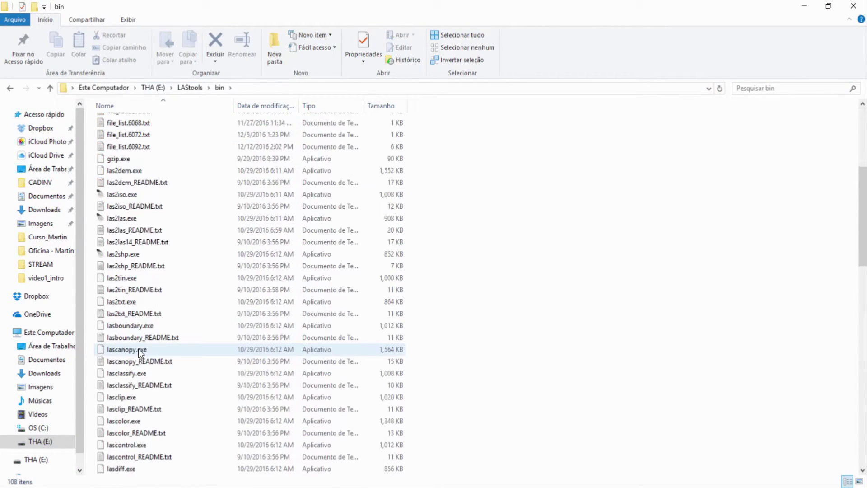
scroll(139, 348, down, 4)
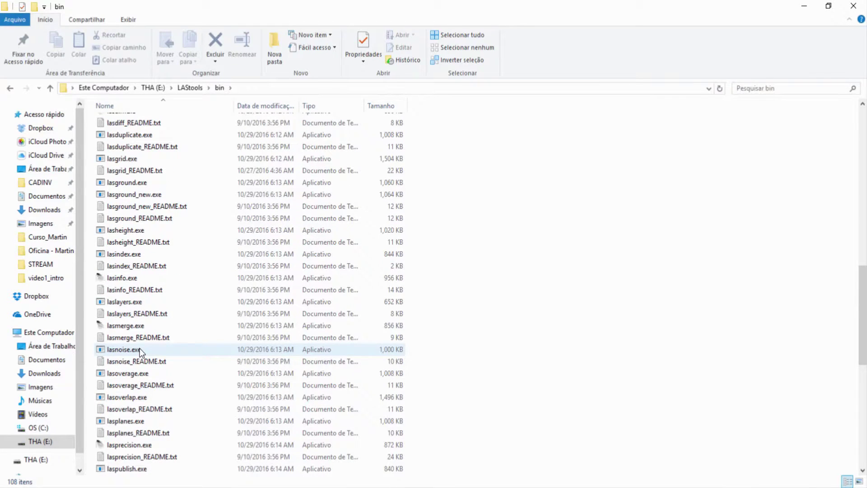
Step: Launch lasnoise.exe and maximize its window
double_click(127, 348)
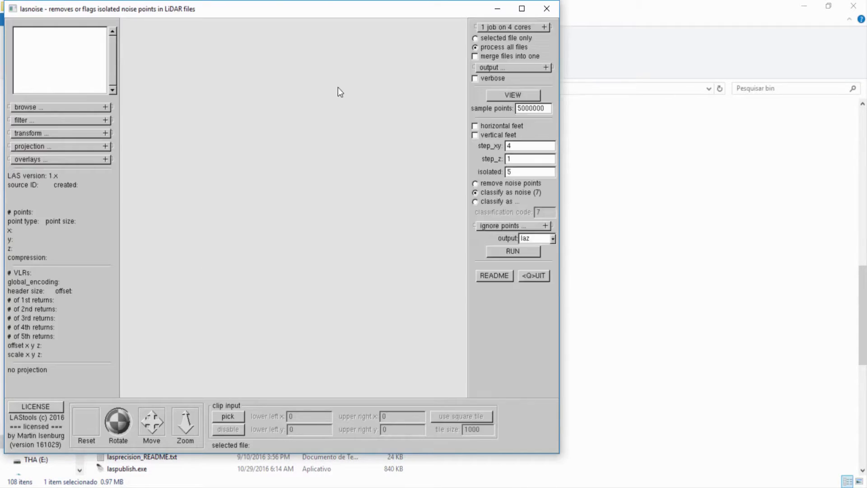
click(519, 12)
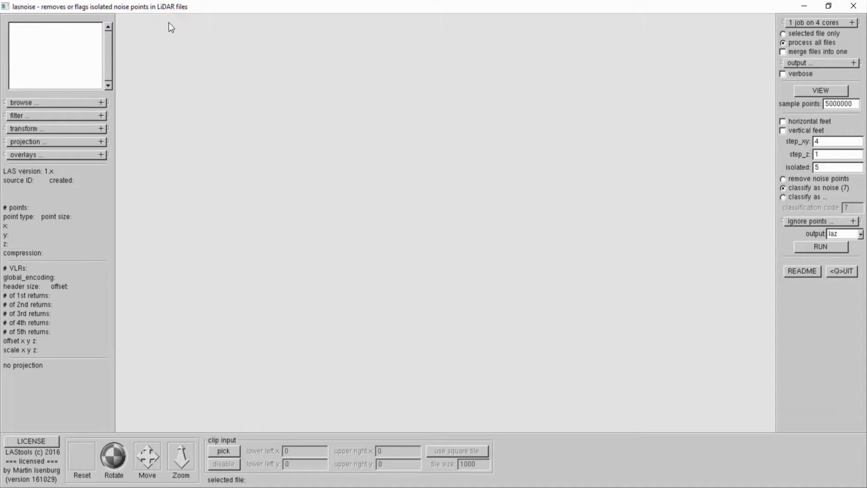
Step: Browse lasnoise's file panel into brazil\2013\2_tiles to list the wkswm tiles
click(78, 105)
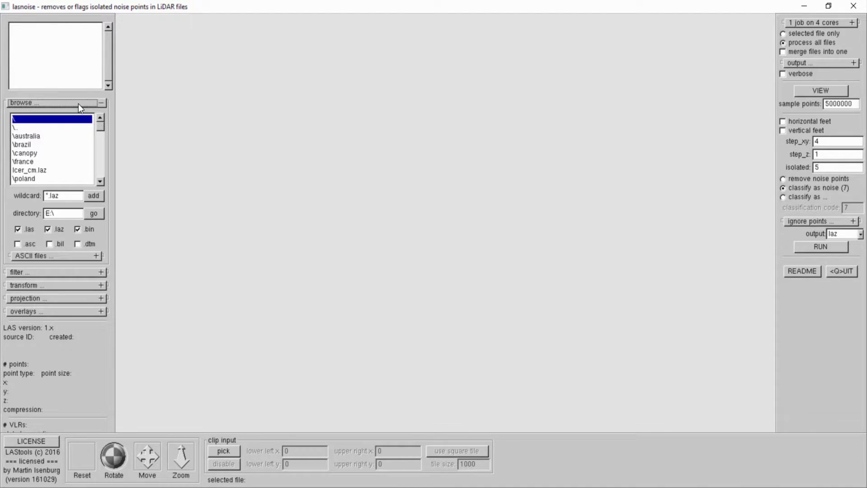
double_click(36, 136)
double_click(31, 137)
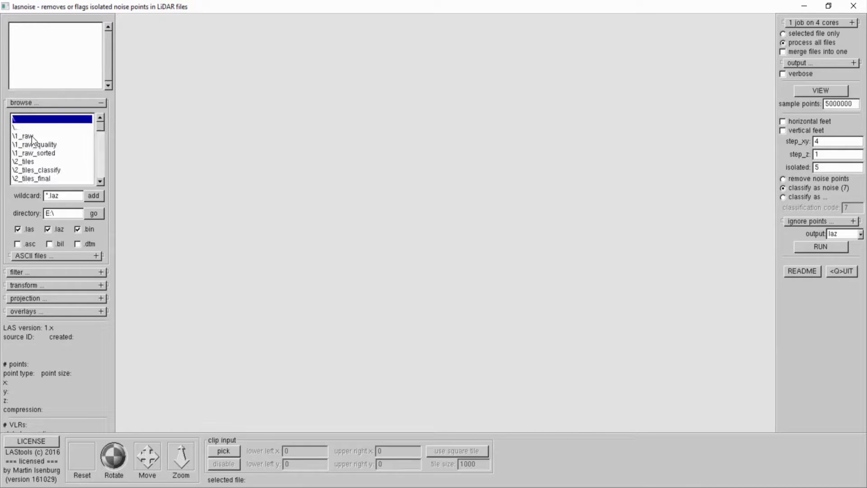
double_click(35, 162)
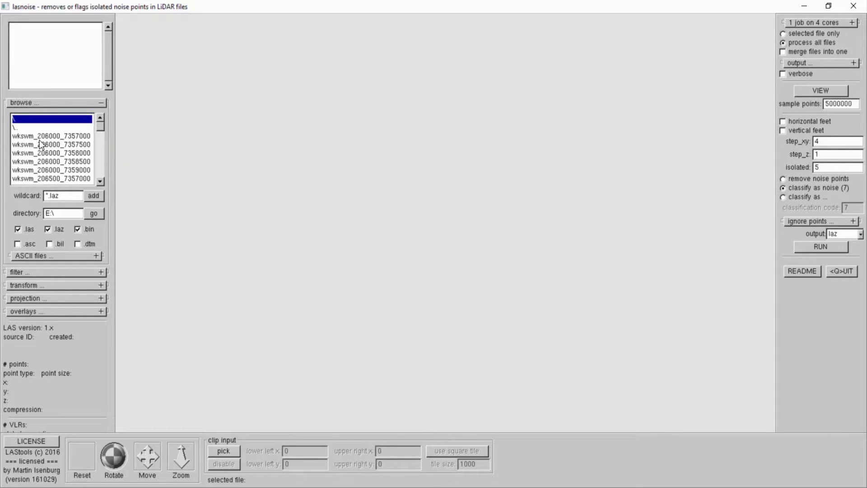
Step: Add all wkswm .laz tiles as lasnoise input and select tiles on the map
click(94, 196)
click(341, 381)
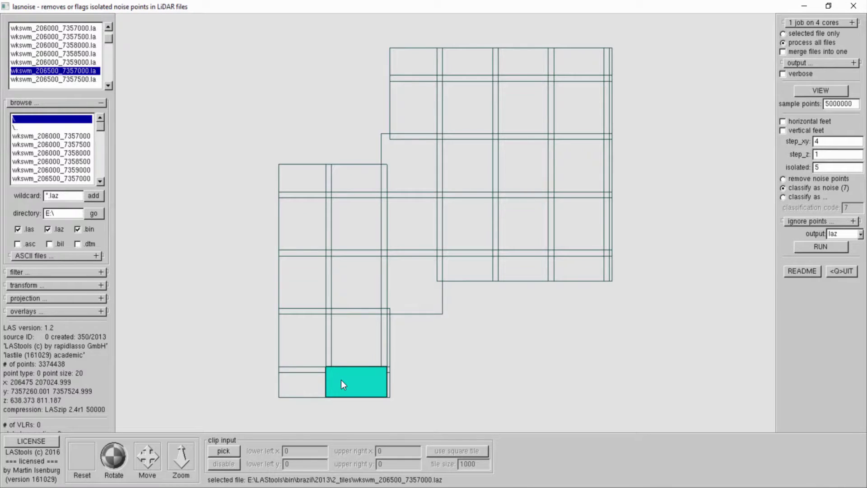
click(419, 166)
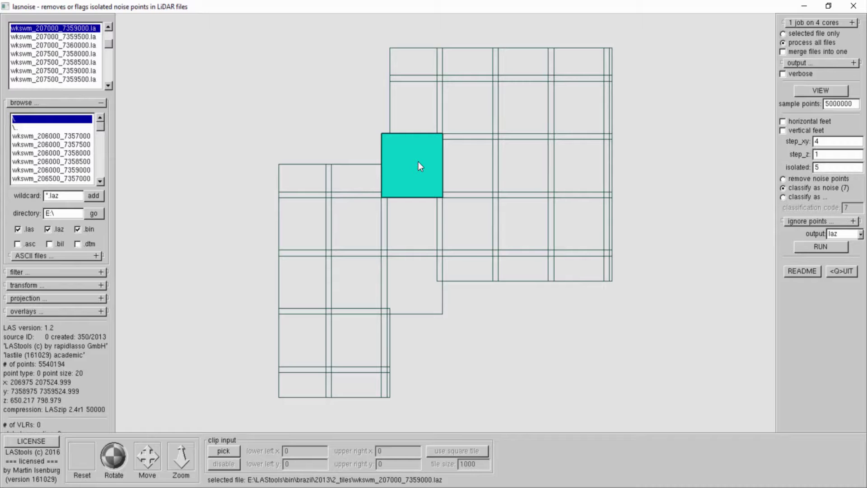
Step: Step through the tile list from wkswm_207500_7358500 to wkswm_208500_7359500, reviewing header info
click(102, 102)
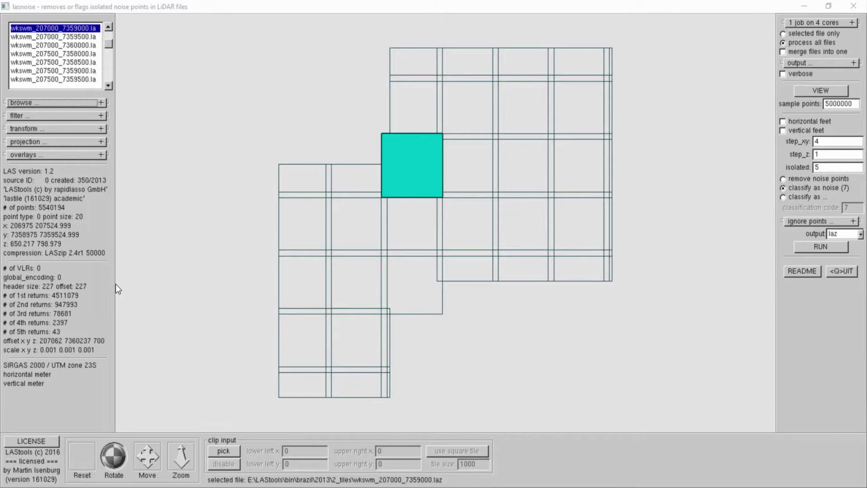
click(89, 62)
key(Down)
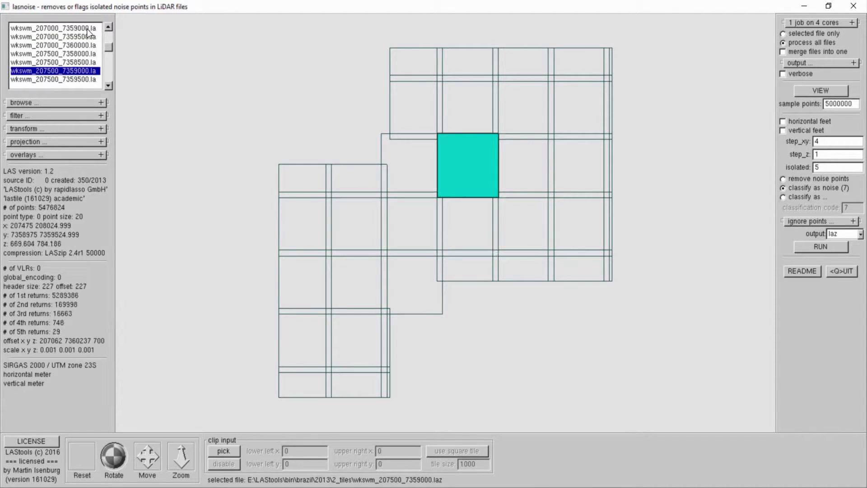
key(Down)
key(Down)
key(Down)
key(Down)
key(Down)
key(Down)
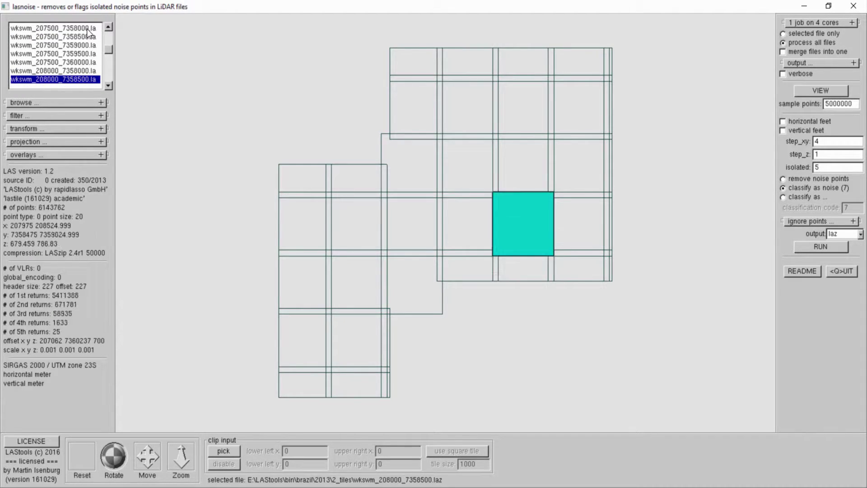
key(Down)
key(Down)
key(Down)
key(Down)
key(Down)
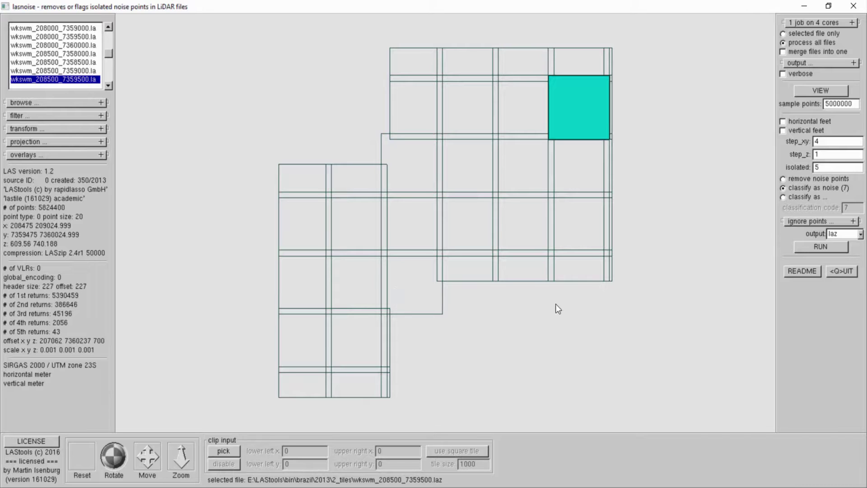
Step: Restrict processing to tile wkswm_207500_7358000 only and bring up its lasview command
click(457, 264)
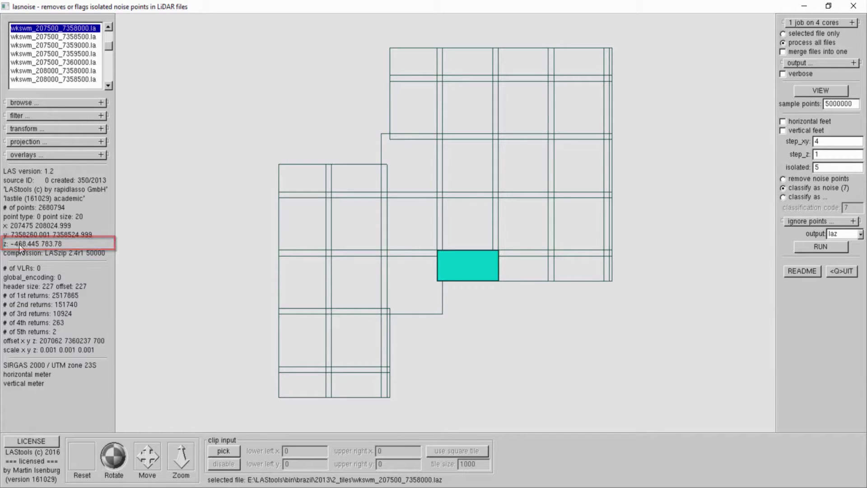
click(812, 35)
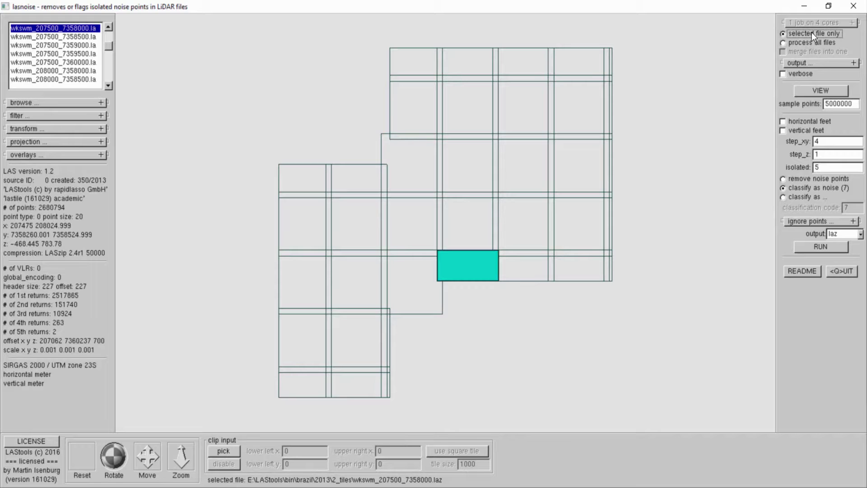
click(830, 89)
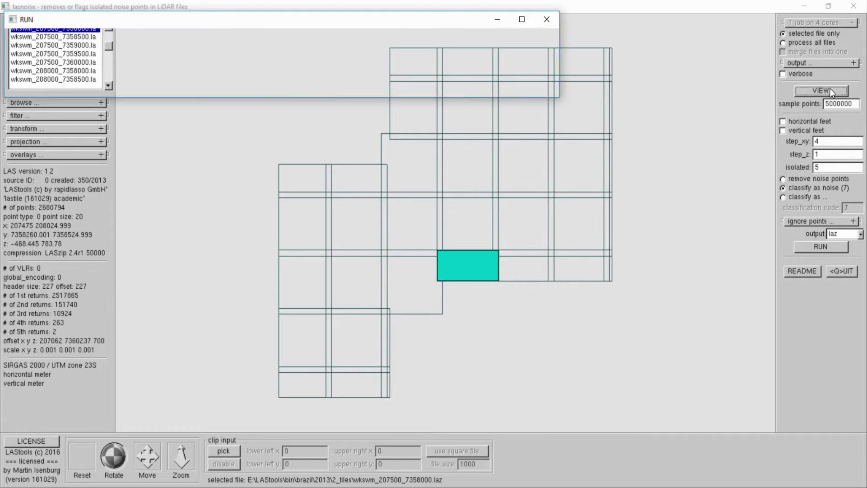
Step: View tile wkswm_207500_7358000, select its lower-left region, toggle the display, then close lasview
click(272, 66)
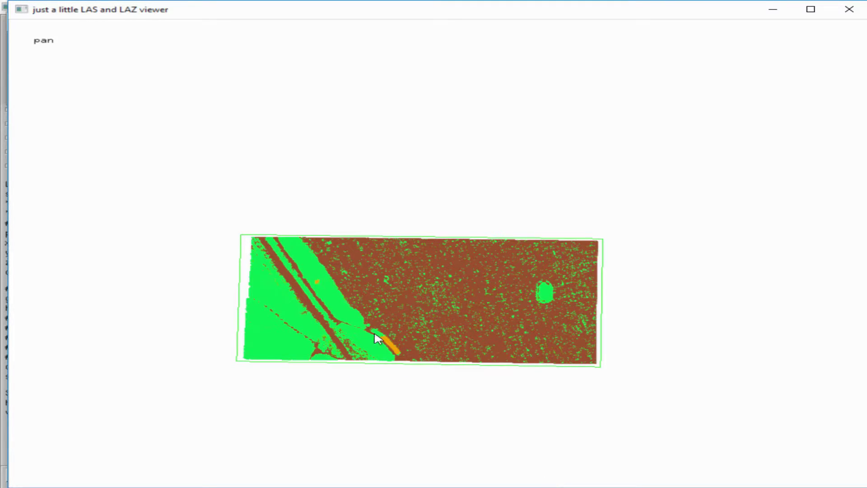
key(x)
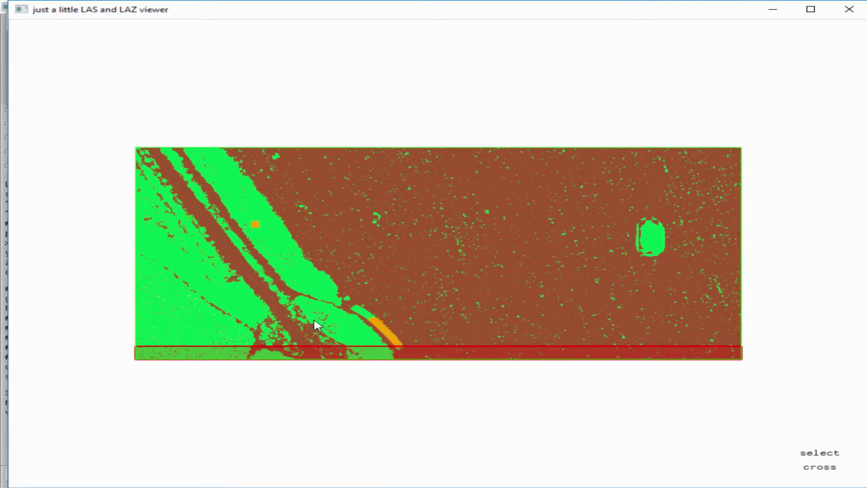
drag(247, 248, 392, 352)
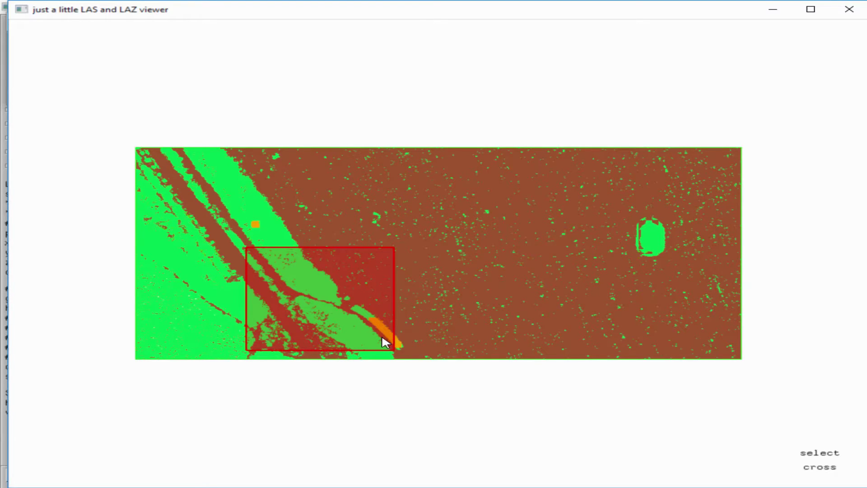
key(x)
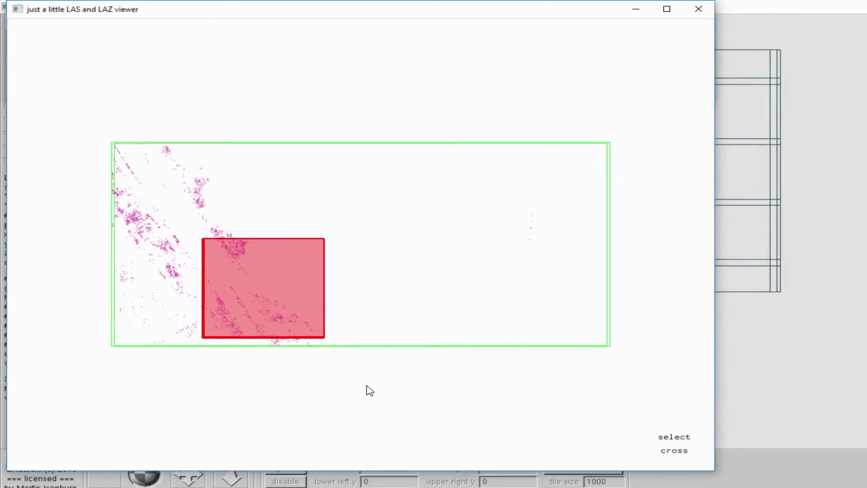
key(Escape)
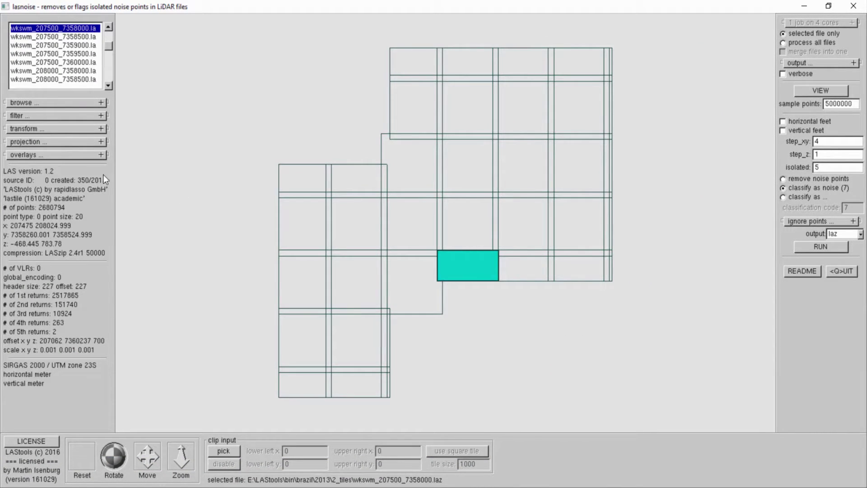
Step: Add a set_classification 0 transform from the 'other items' list
click(69, 130)
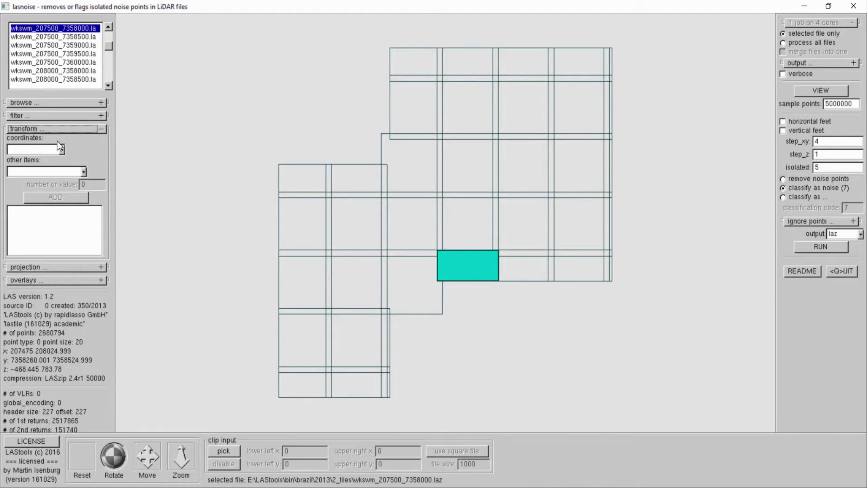
click(83, 172)
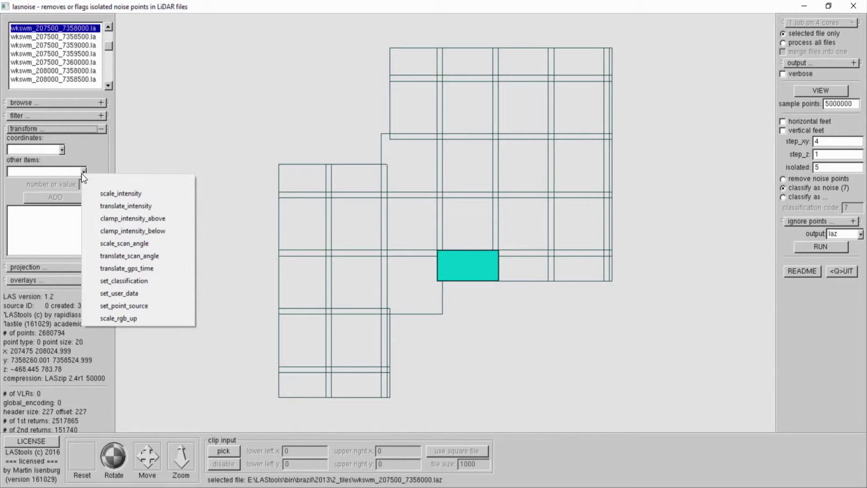
click(134, 281)
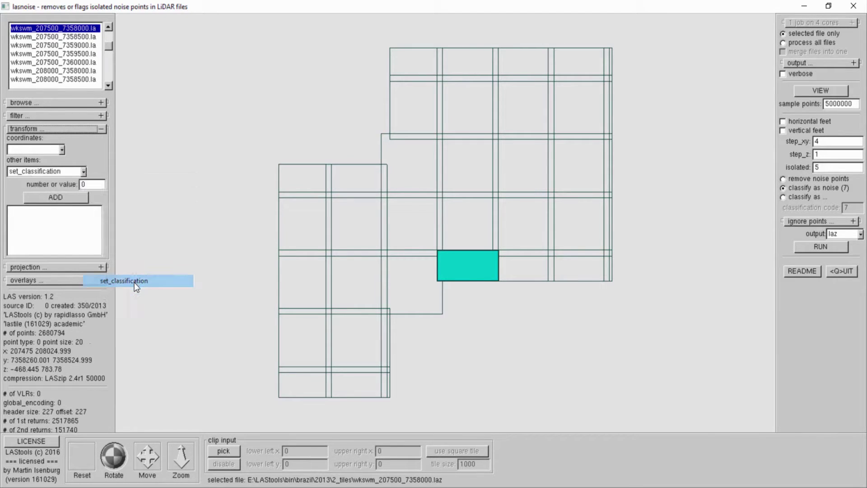
click(67, 199)
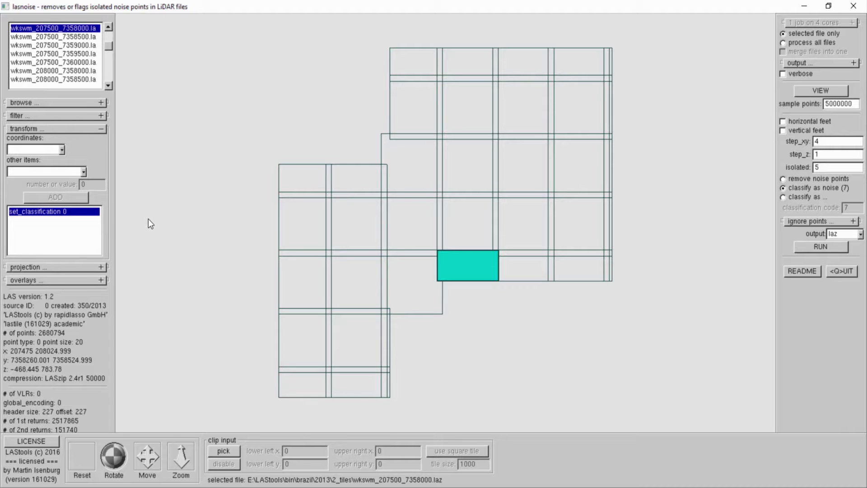
click(84, 129)
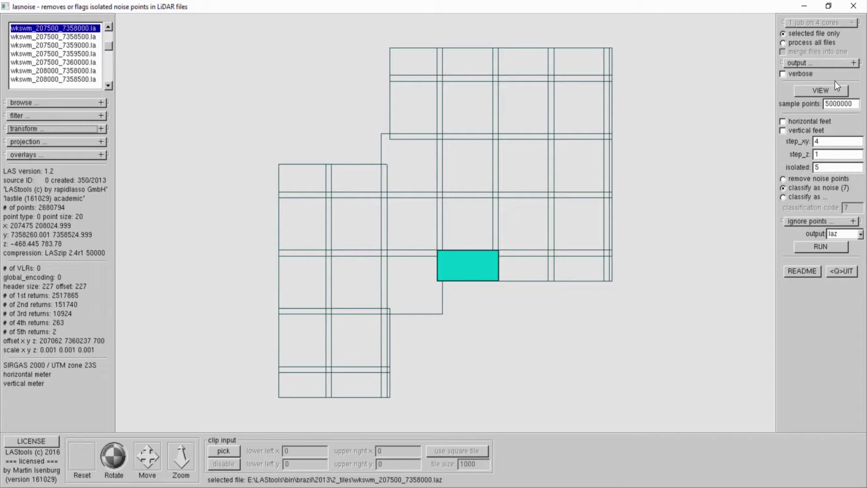
Step: Set the output directory to the 2_tiles_noise folder
click(854, 63)
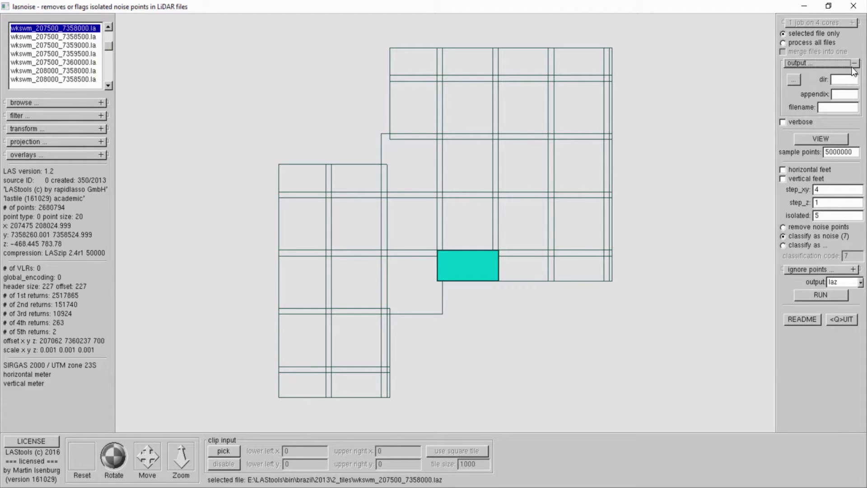
click(794, 80)
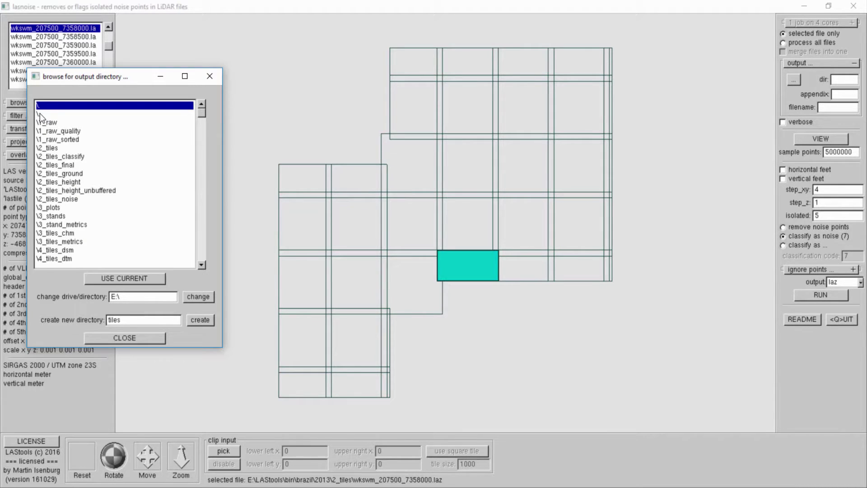
click(68, 201)
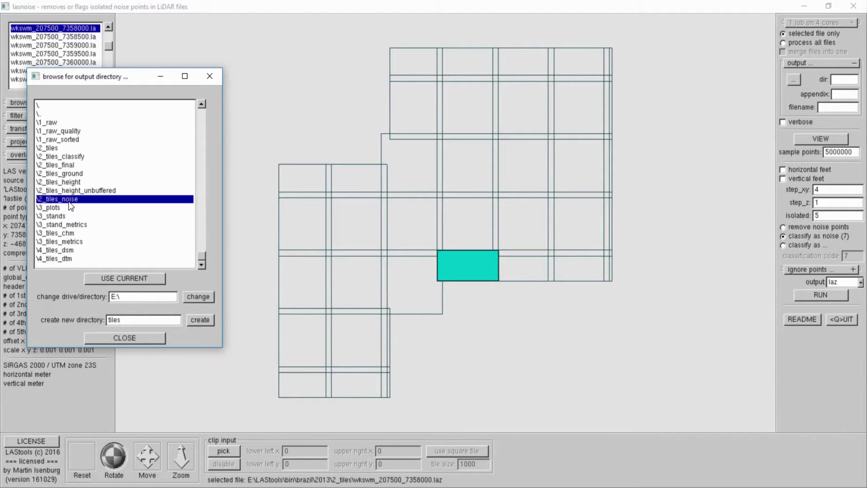
double_click(69, 202)
click(140, 277)
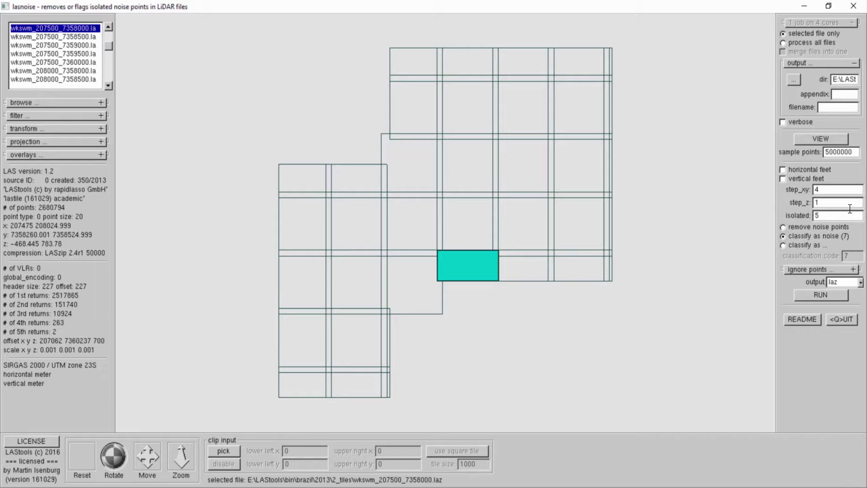
Step: Check the set_classification part of the command, then run lasnoise on tile wkswm_207500_7358000
click(830, 295)
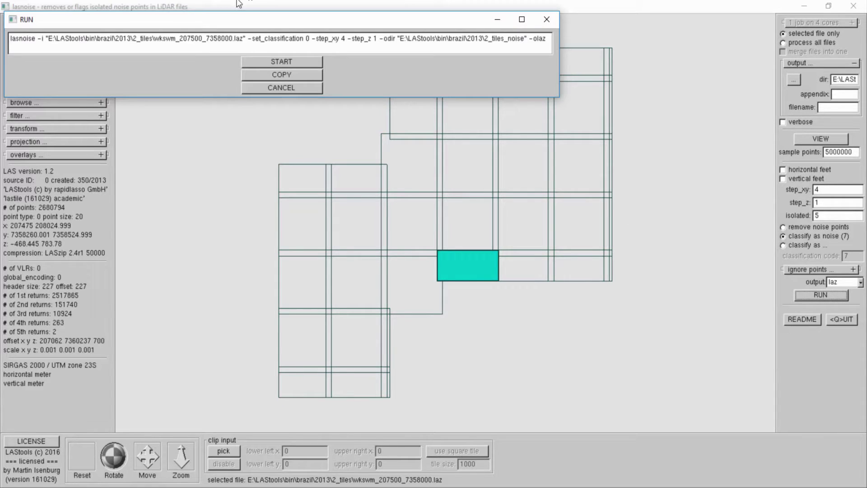
drag(189, 16, 211, 21)
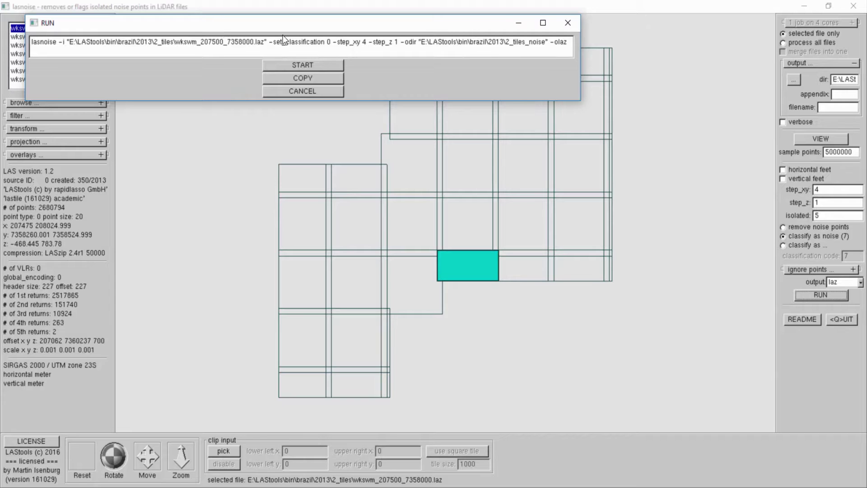
drag(322, 41, 276, 42)
click(362, 53)
click(304, 65)
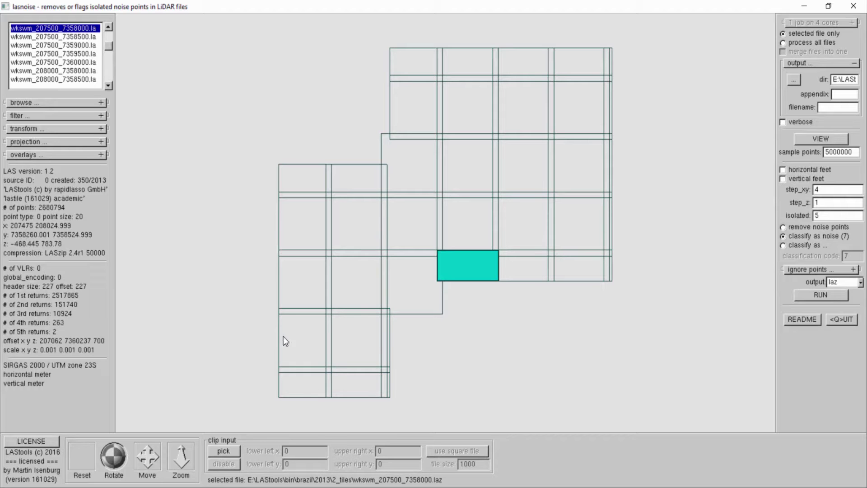
Step: Launch lasview maximized from the bin folder and browse to brazil\2013\2_tiles_noise
key(alt+Tab)
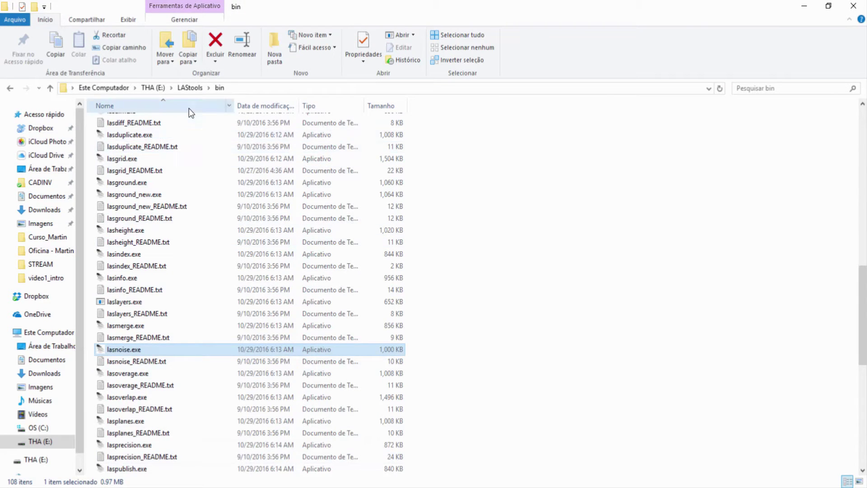
scroll(190, 386, down, 8)
double_click(175, 373)
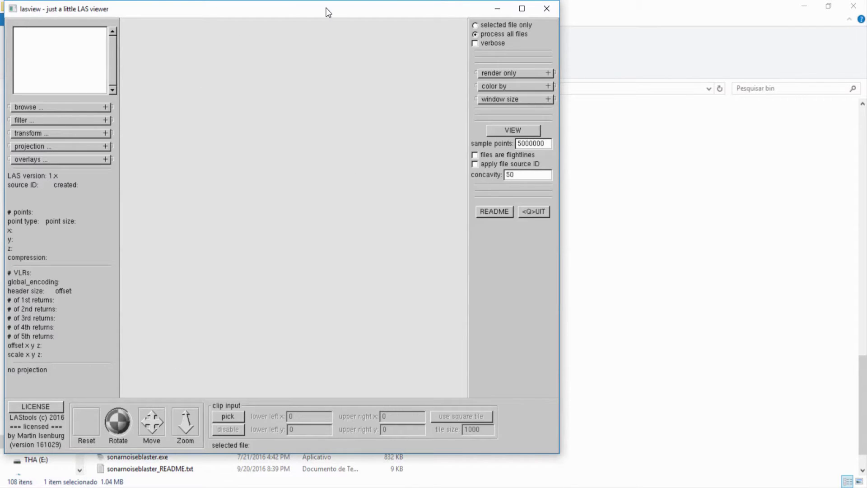
click(522, 8)
click(102, 102)
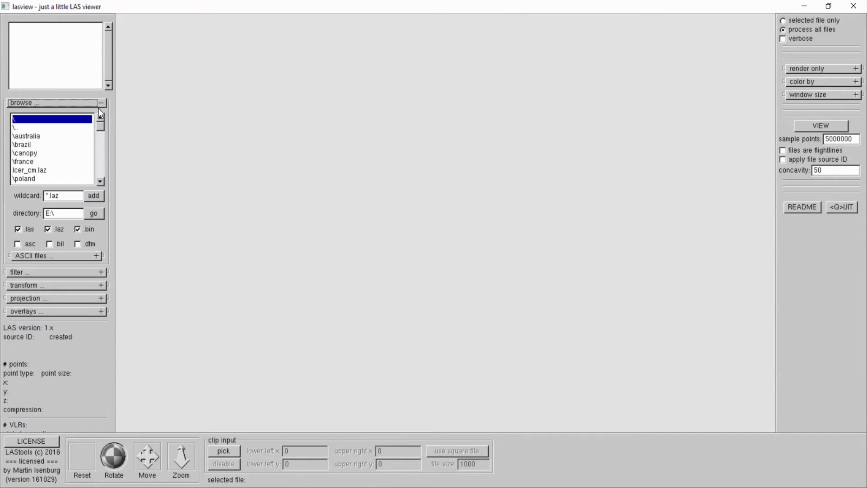
double_click(29, 144)
double_click(29, 139)
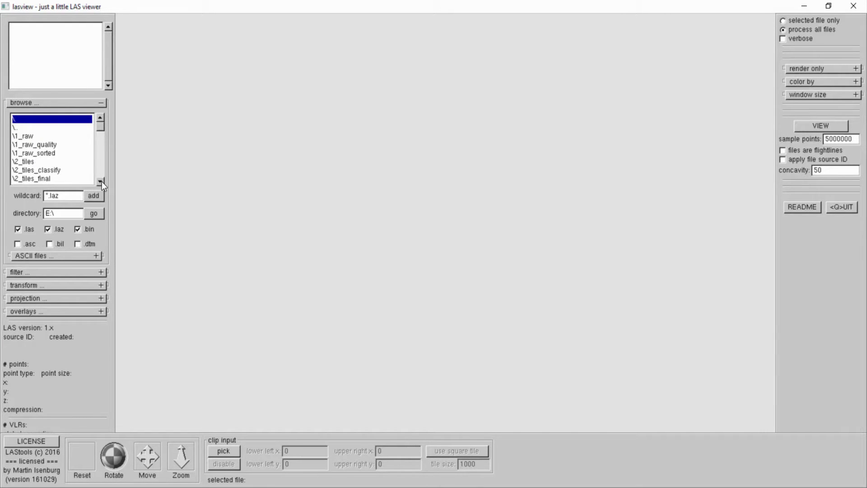
click(101, 181)
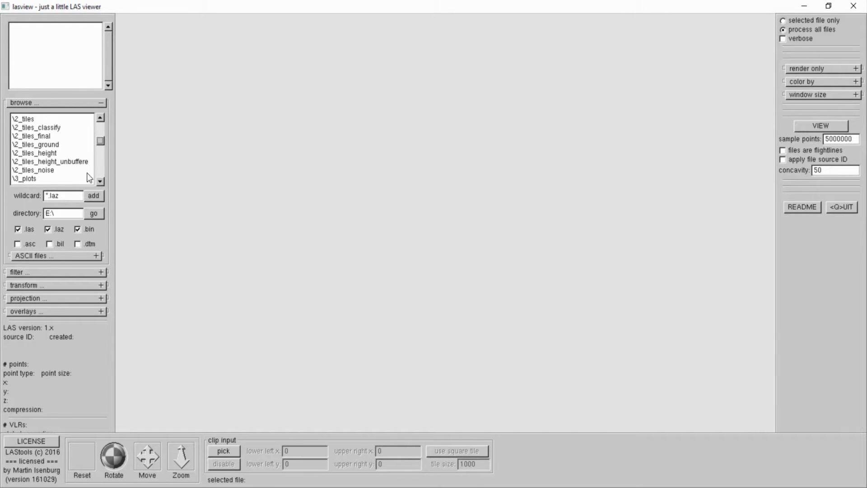
double_click(45, 171)
click(97, 196)
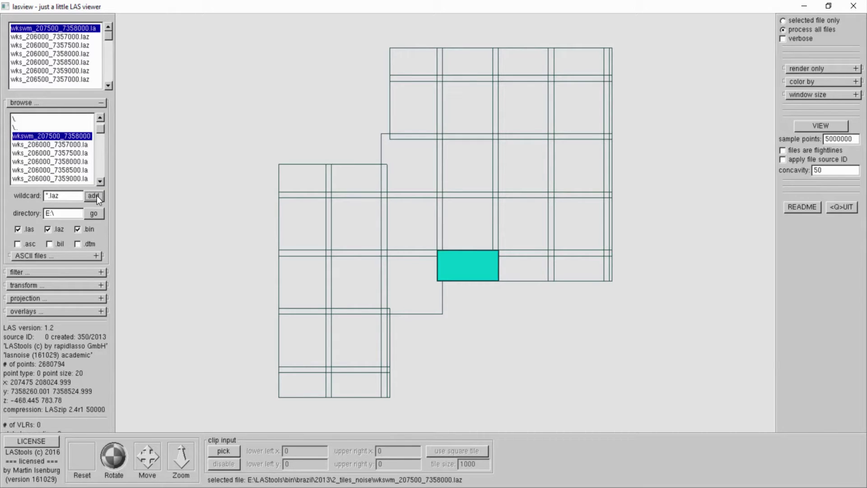
Step: View the noise-classified tile wkswm_207500_7358000, then close the viewer
click(824, 128)
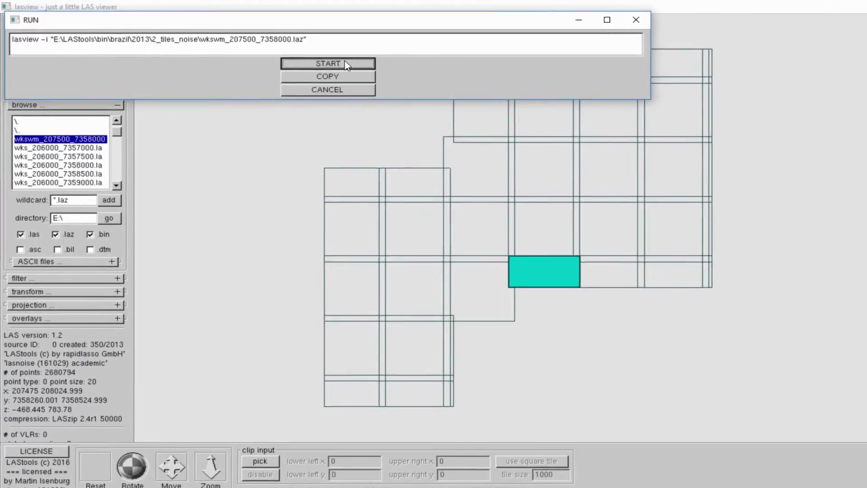
click(284, 62)
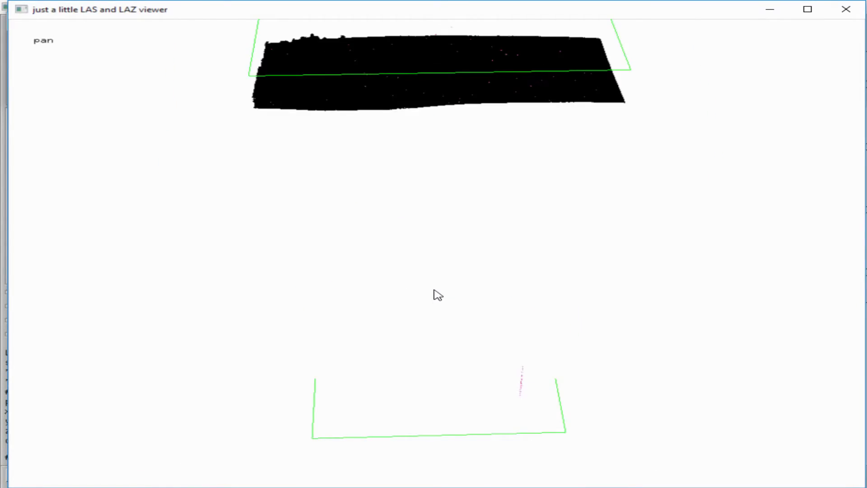
click(809, 460)
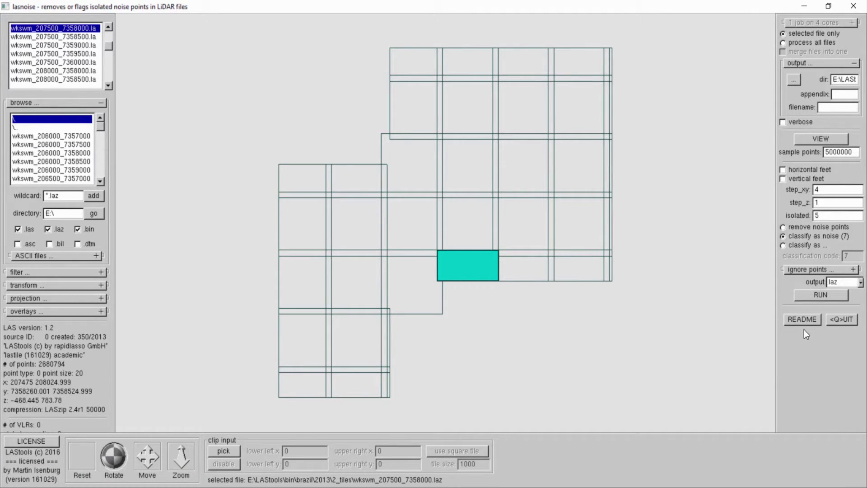
Step: Set step_z to 2, keeping step_xy 4 and isolated 5
click(836, 202)
Step: Add a drop_z_below 500 filter from the 'by coordinates' filter list
click(101, 103)
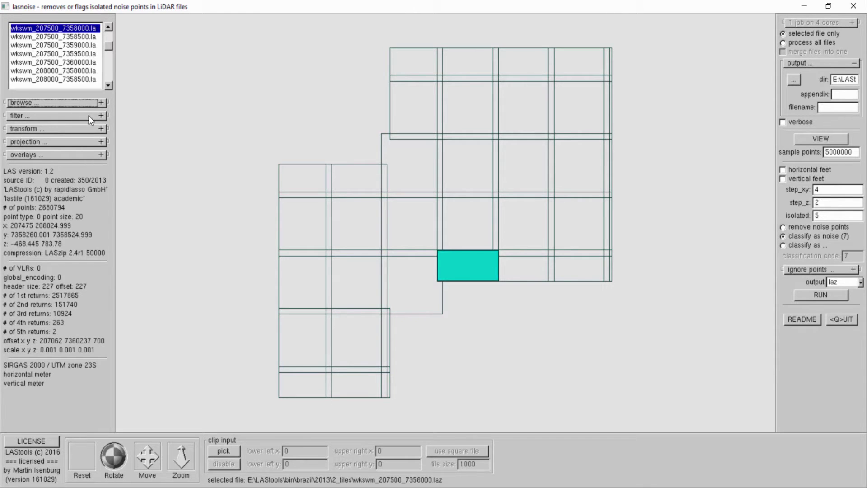
click(89, 116)
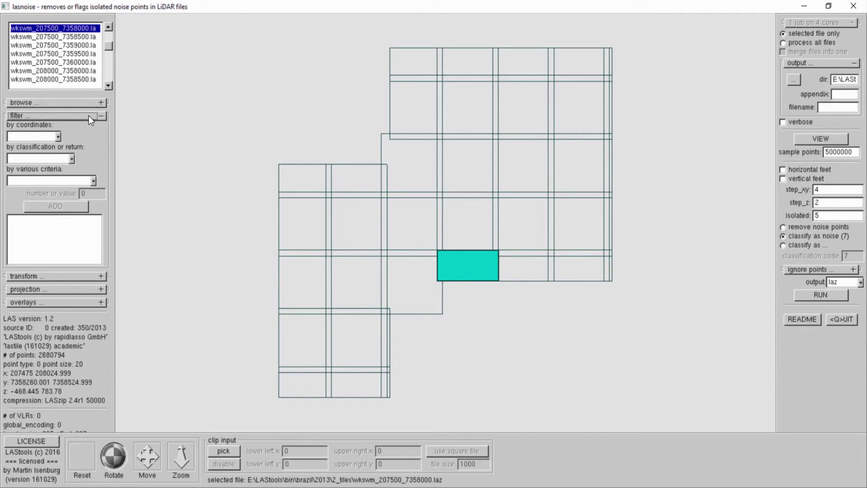
click(57, 137)
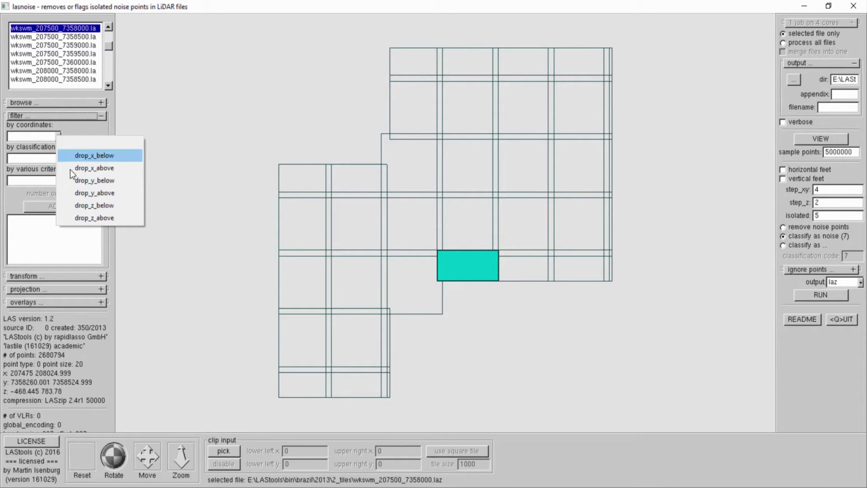
click(80, 205)
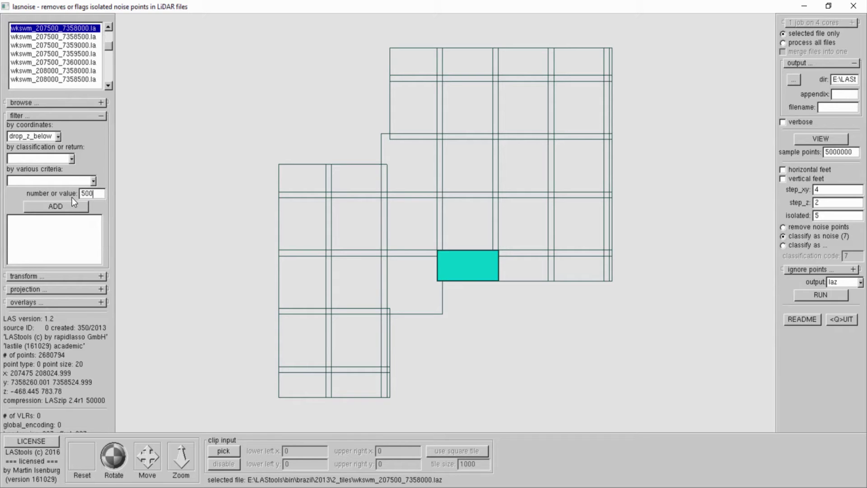
click(60, 207)
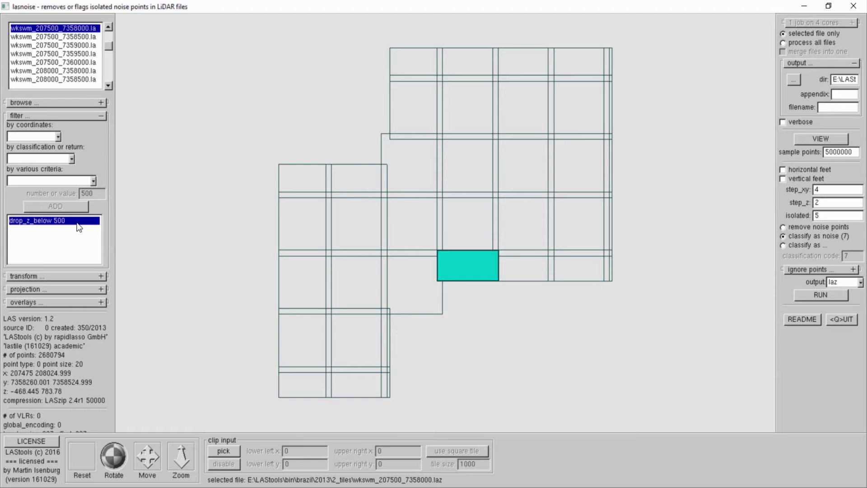
Step: Check -drop_z_below 500 in the command, then start the run on tile wkswm_207500_7358000
click(821, 294)
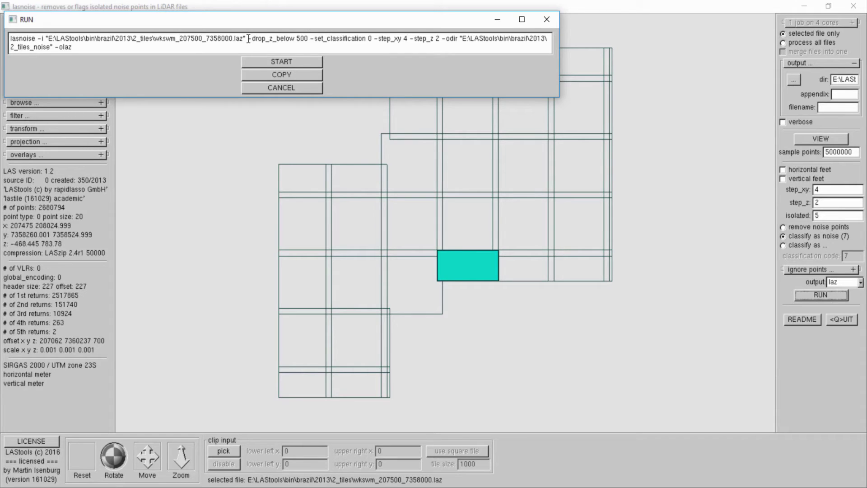
drag(247, 39, 309, 41)
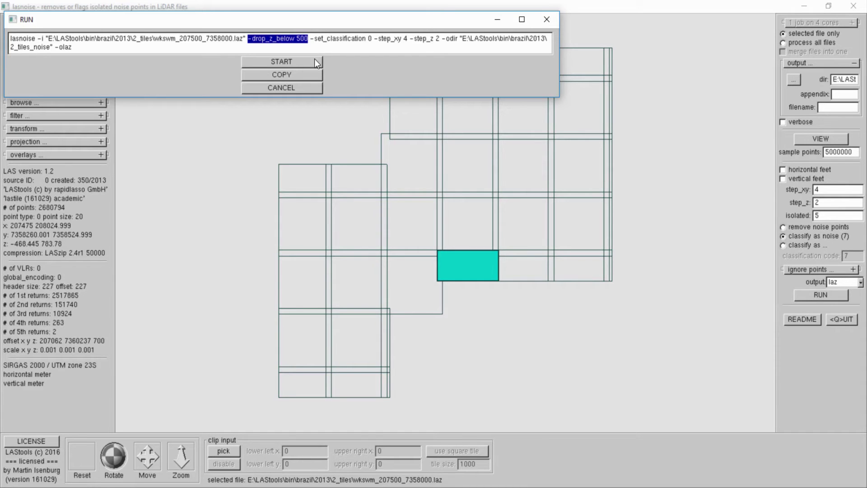
click(298, 59)
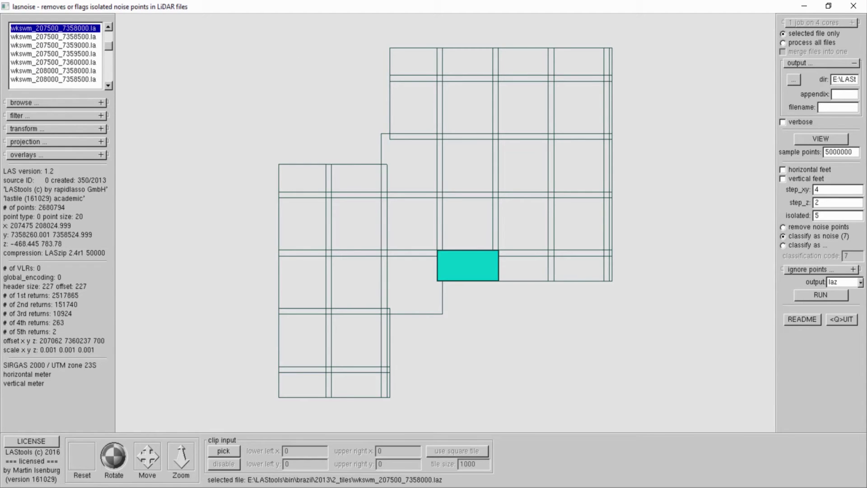
Step: Close lasnoise and launch lasview maximized from the bin folder
key(alt+F4)
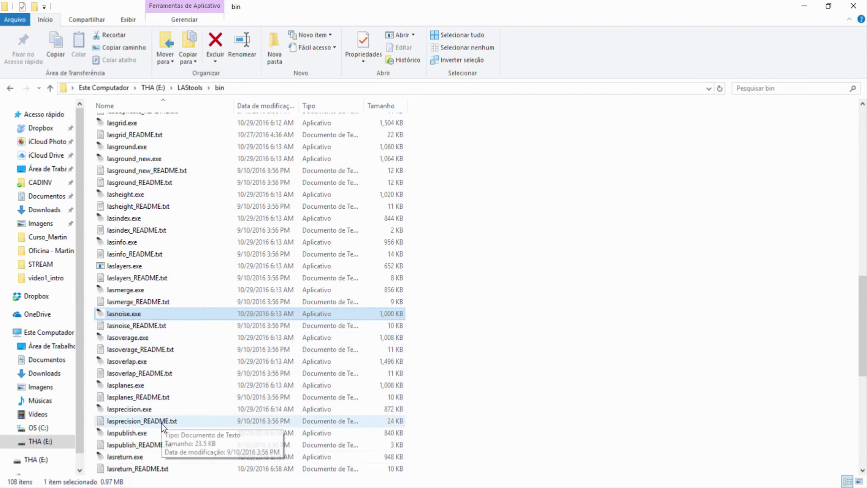
scroll(165, 414, down, 6)
double_click(137, 409)
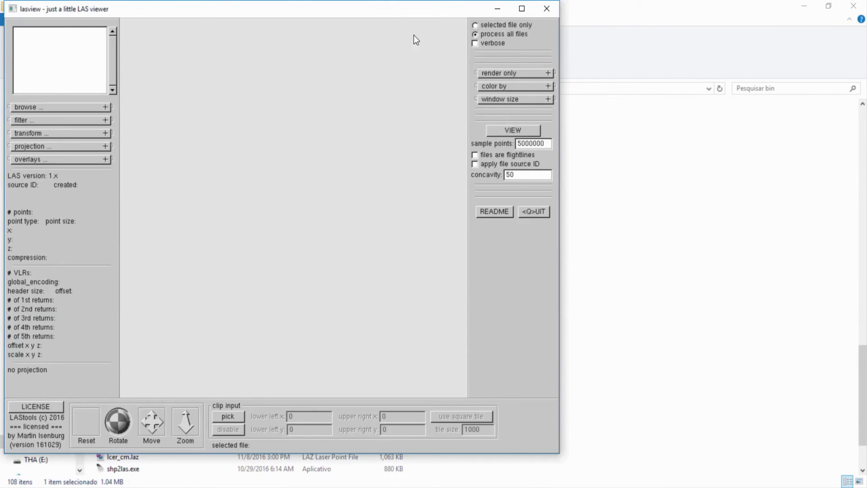
click(520, 9)
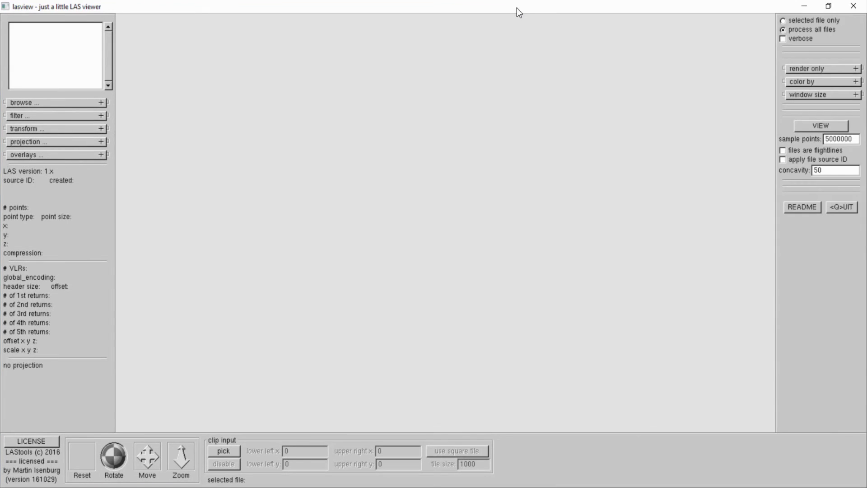
Step: Load tile wkswm_207500_7358000 from brazil\2013\2_tiles_noise and bring up its view command
click(53, 101)
double_click(31, 144)
double_click(28, 136)
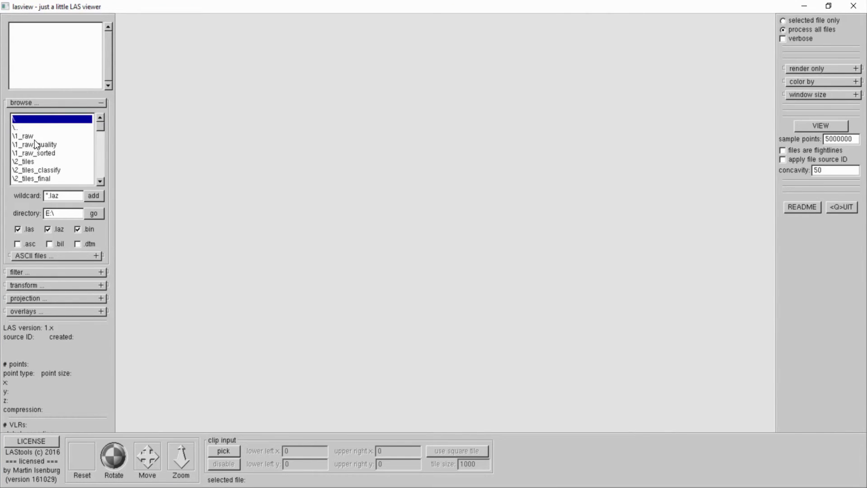
click(102, 183)
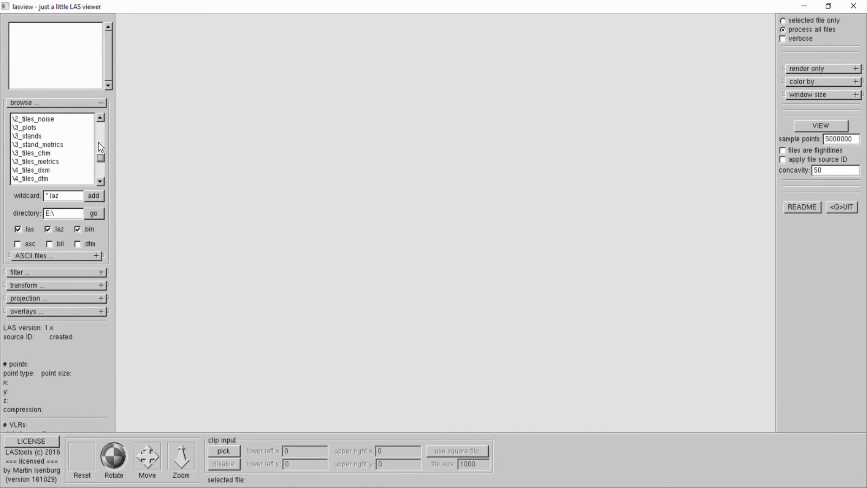
double_click(48, 118)
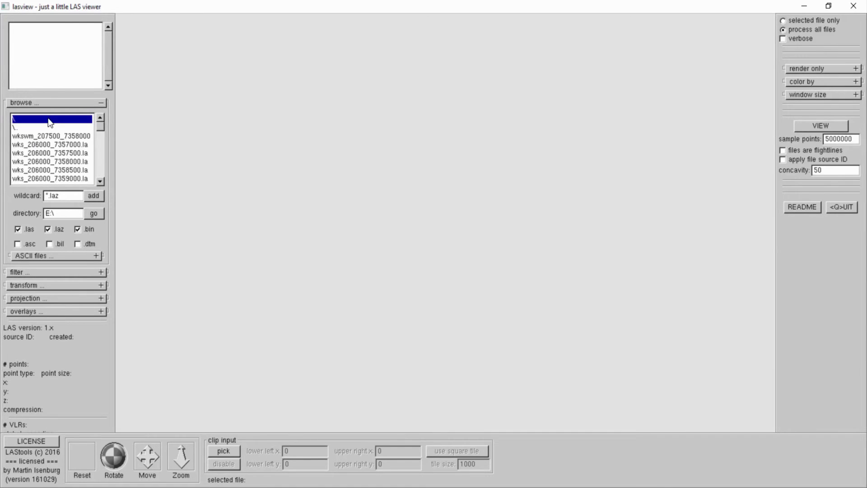
double_click(67, 134)
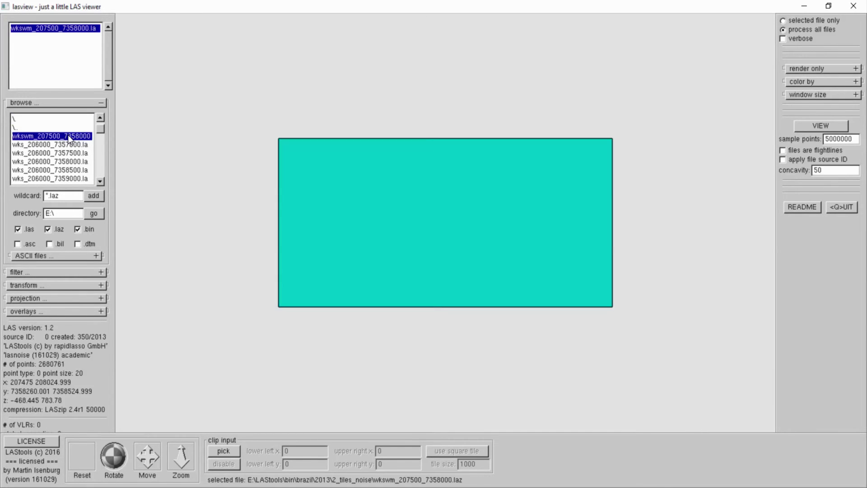
click(826, 125)
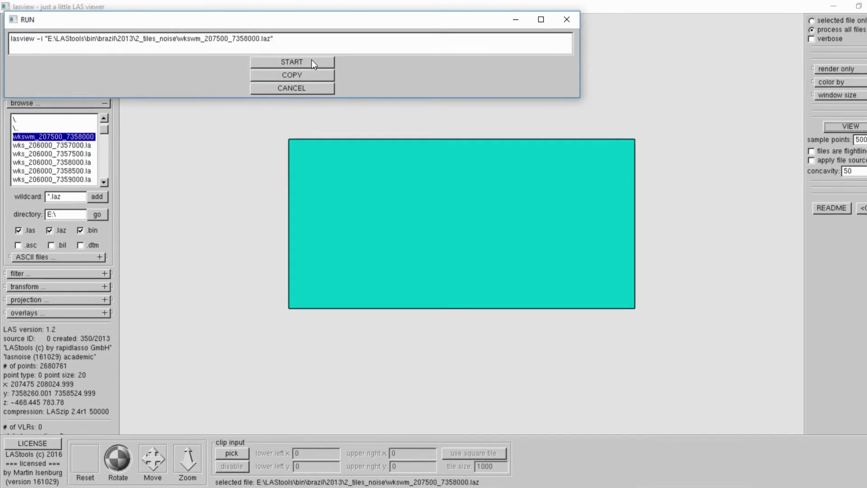
Step: View the denoised tile in lasview coloured by classification, tilting it to spot the isolated noise points
click(299, 62)
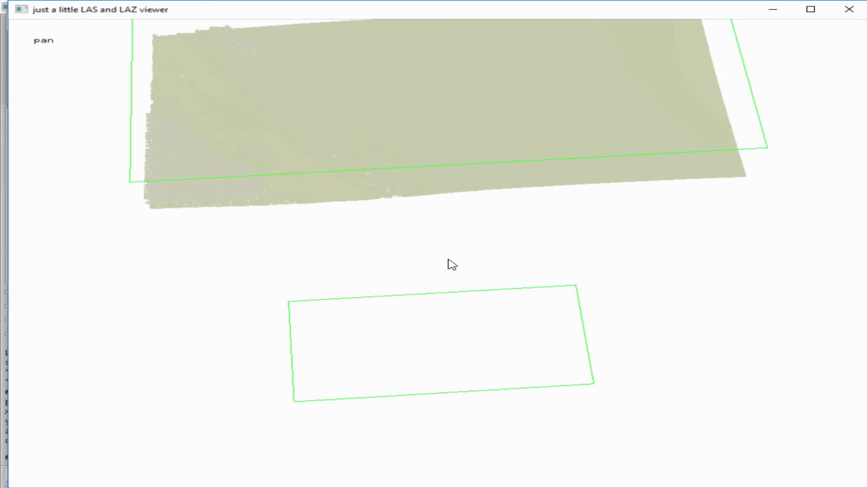
key(c)
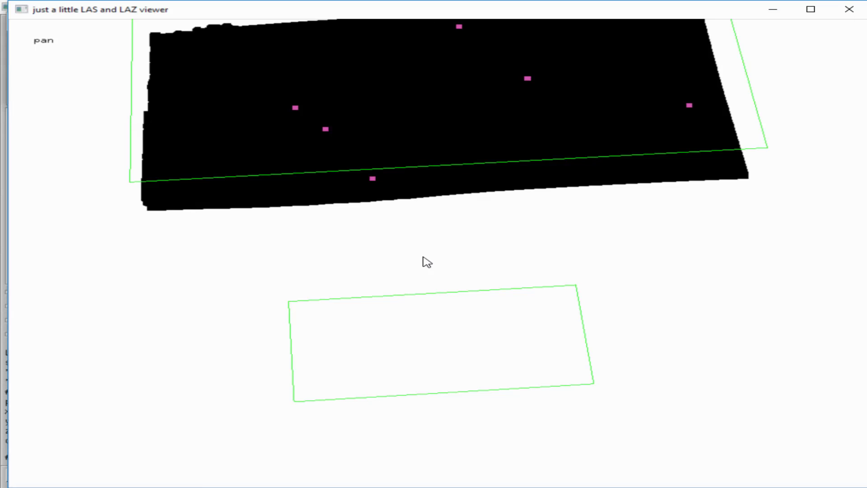
key(Up)
key(Up)
key(Up)
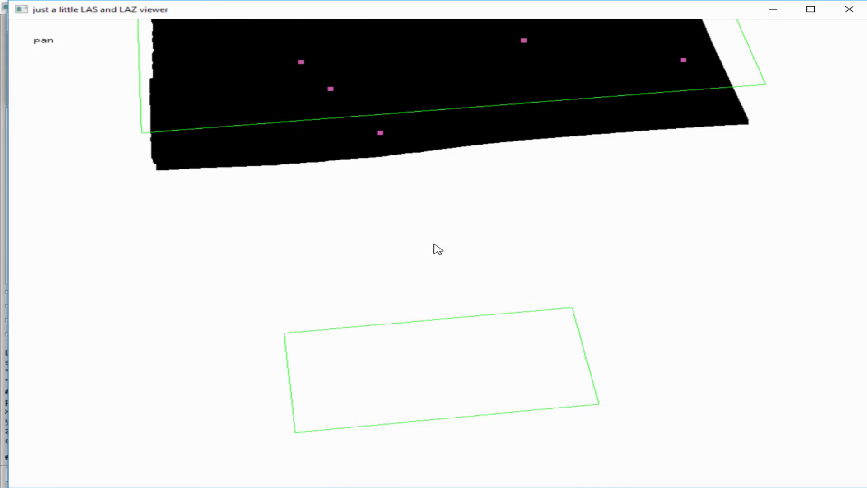
key(Up)
key(q)
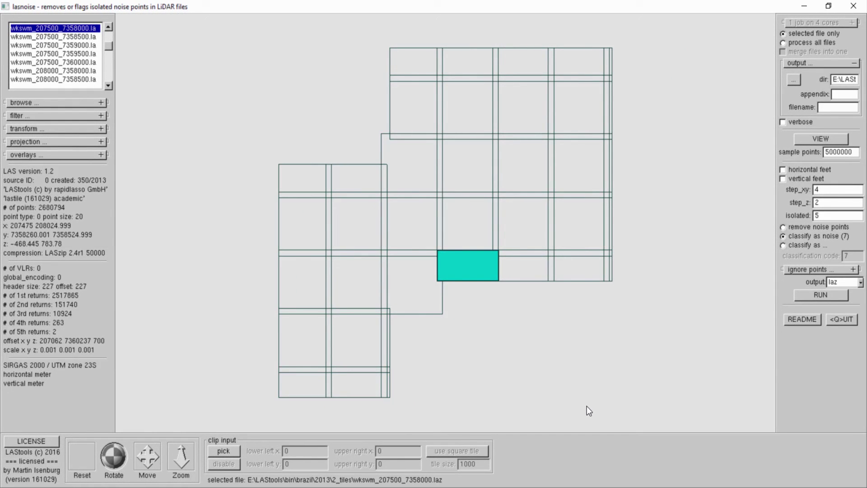
Step: Switch lasnoise to process all tiles on all 4 cores, then start the run
click(801, 43)
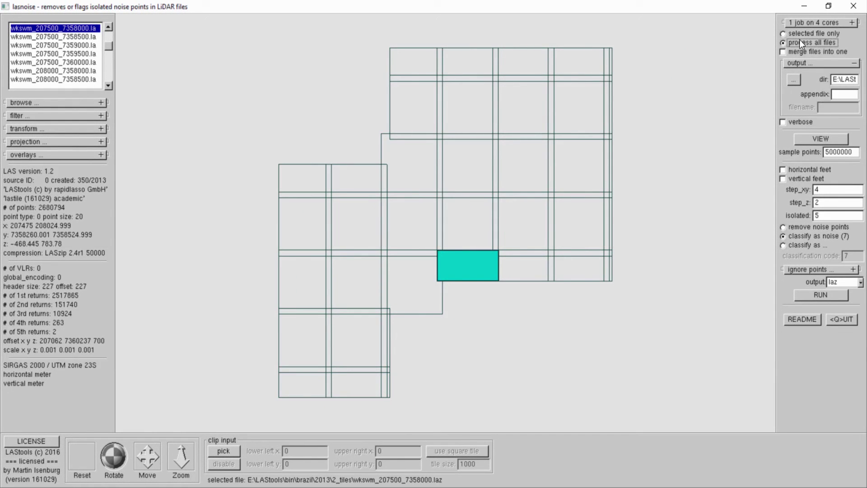
click(808, 21)
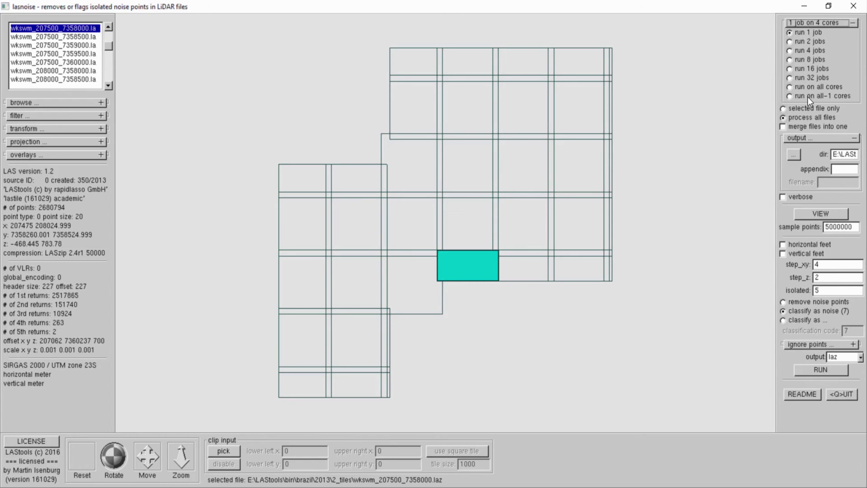
click(809, 85)
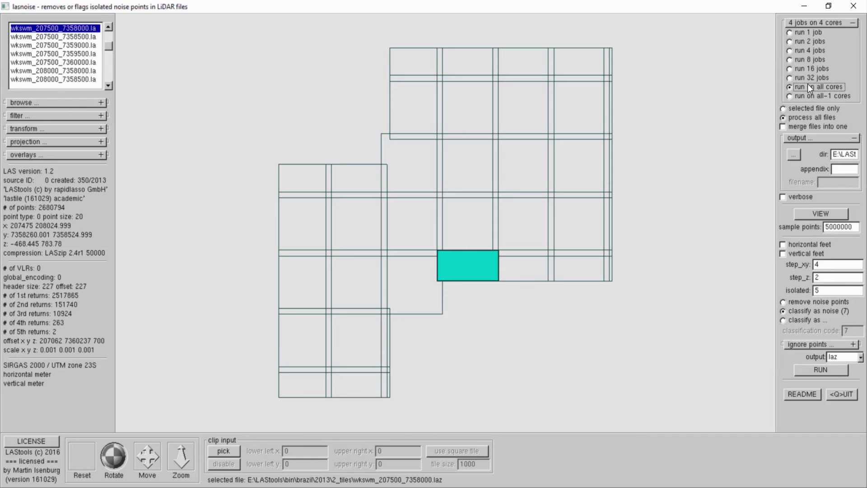
click(825, 22)
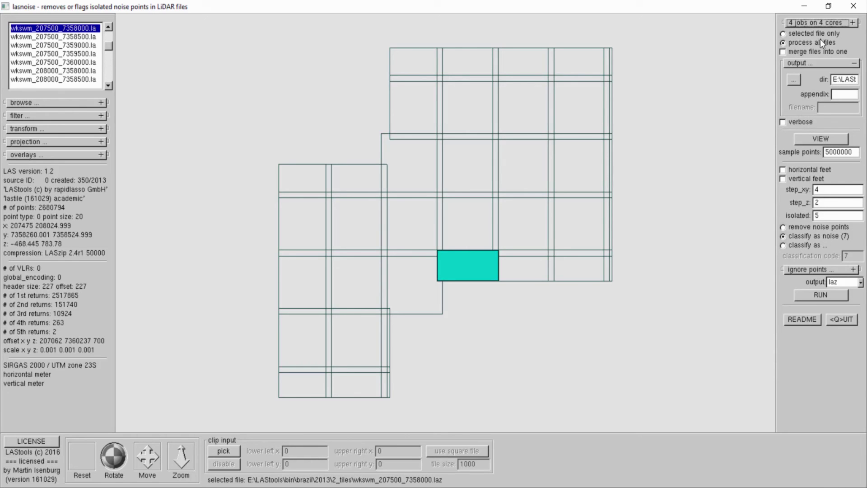
click(821, 295)
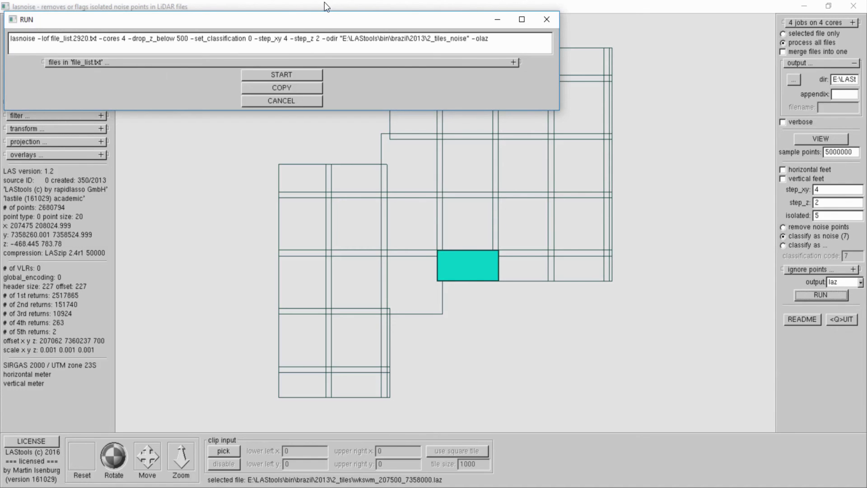
click(336, 78)
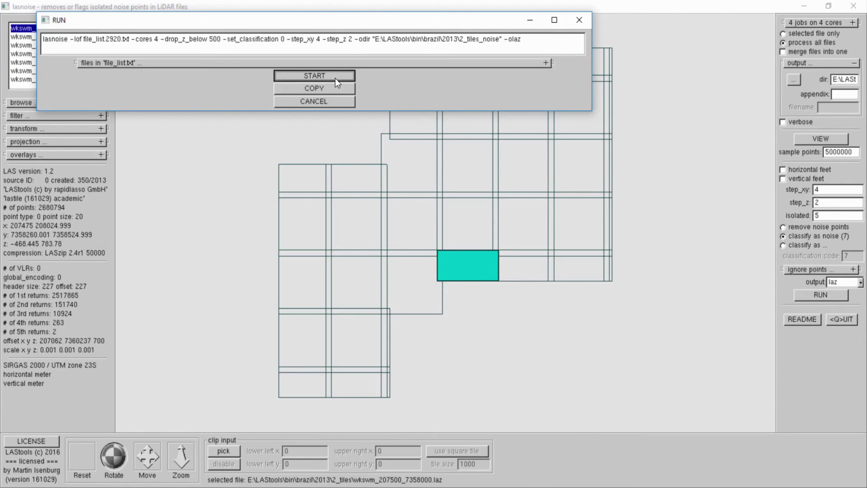